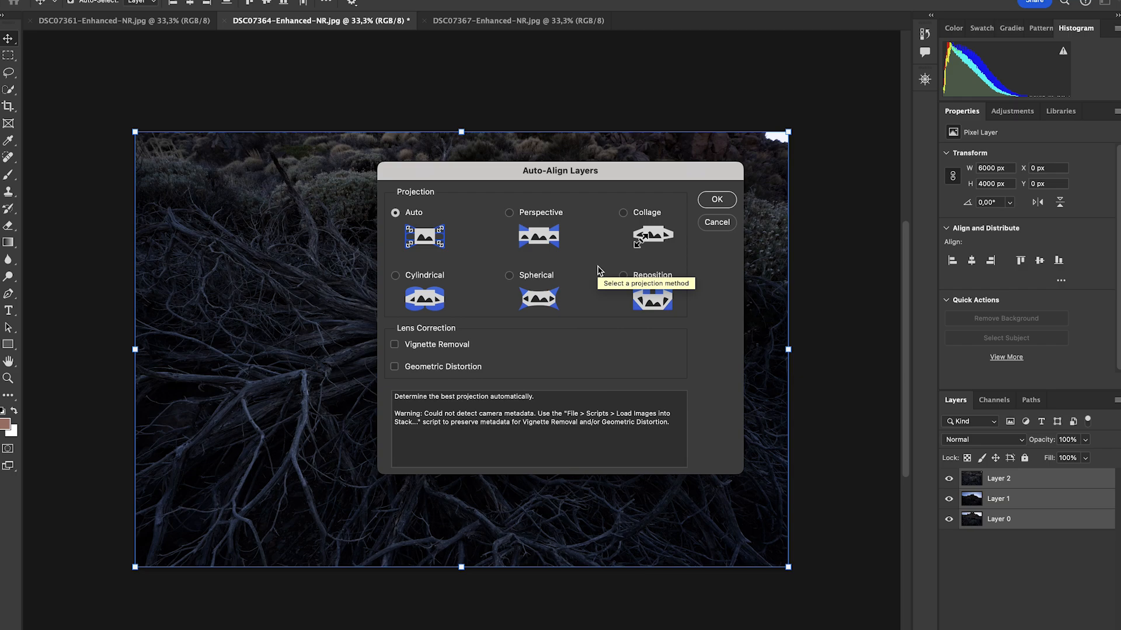
Auto-align the three layers with Auto projection and zoom in to inspect the aligned result.
{"action": "left_click", "coordinate": [717, 199]}
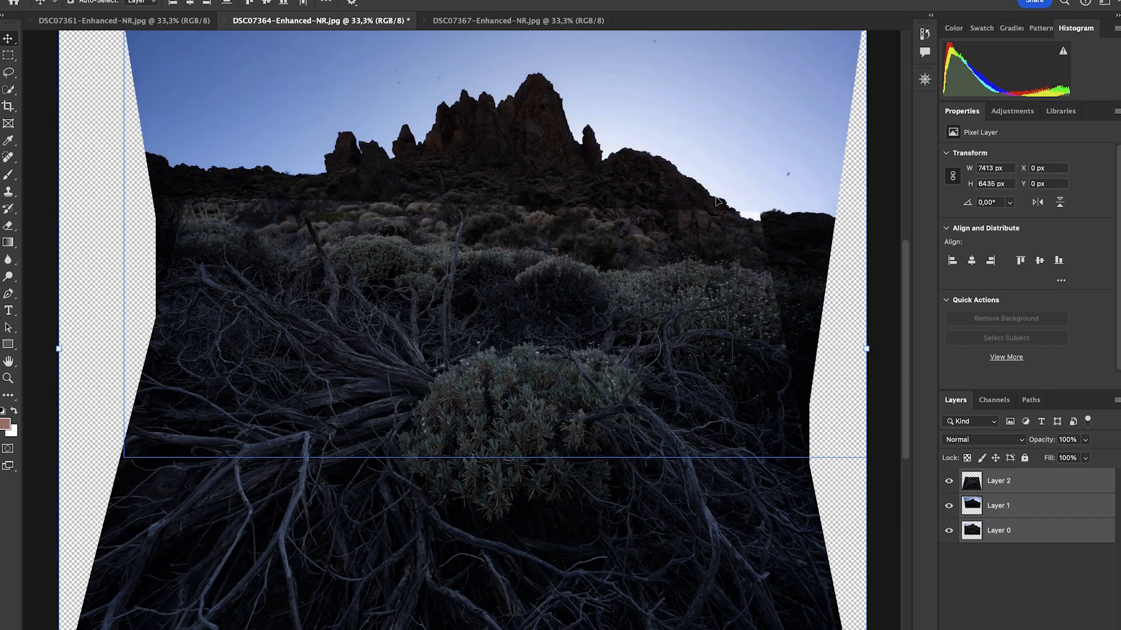
{"action": "key", "text": "super+plus"}
{"action": "key", "text": "super+plus"}
{"action": "key", "text": "super+plus"}
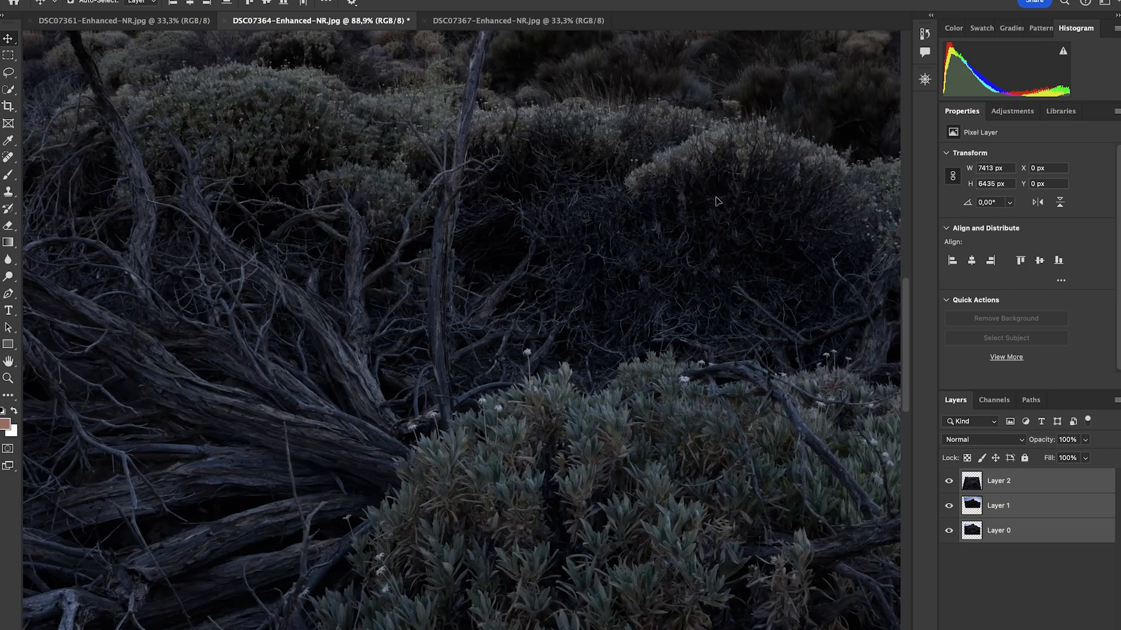
{"action": "scroll", "coordinate": [718, 201], "scroll_direction": "up", "scroll_amount": 5}
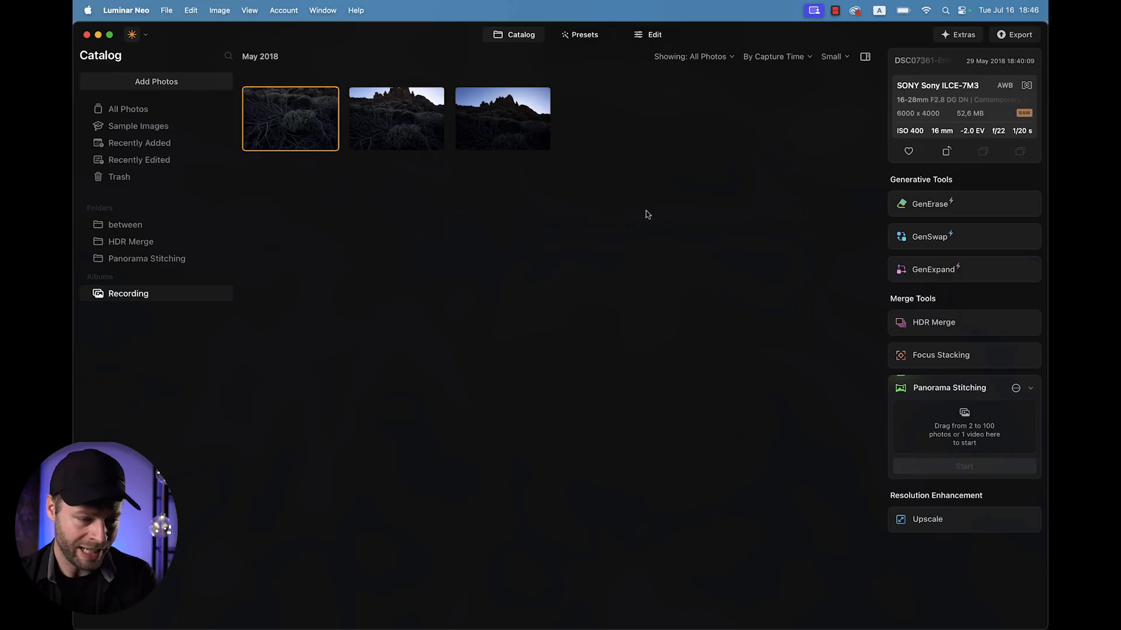
Select all three photos and start Panorama Stitching on them.
{"action": "key", "text": "super+a"}
{"action": "left_click_drag", "start_coordinate": [387, 128], "coordinate": [948, 428]}
{"action": "left_click", "coordinate": [962, 466]}
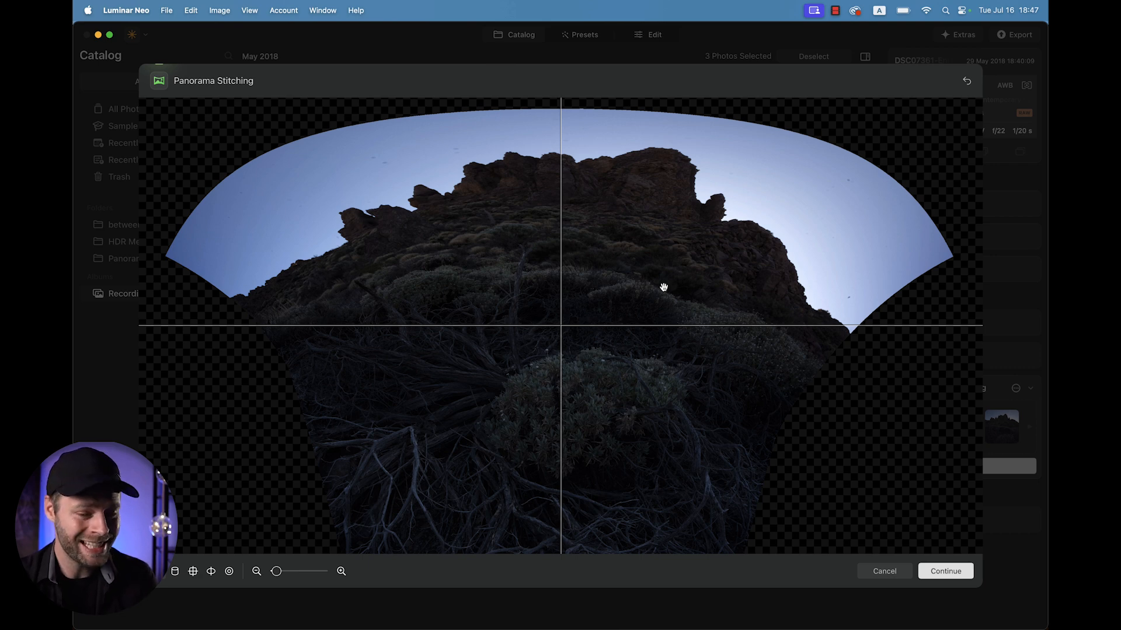
Reposition the stitched panorama's projection in the preview and continue to cropping.
{"action": "scroll", "coordinate": [664, 287], "scroll_direction": "down", "scroll_amount": 5}
{"action": "scroll", "coordinate": [664, 287], "scroll_direction": "up", "scroll_amount": 3}
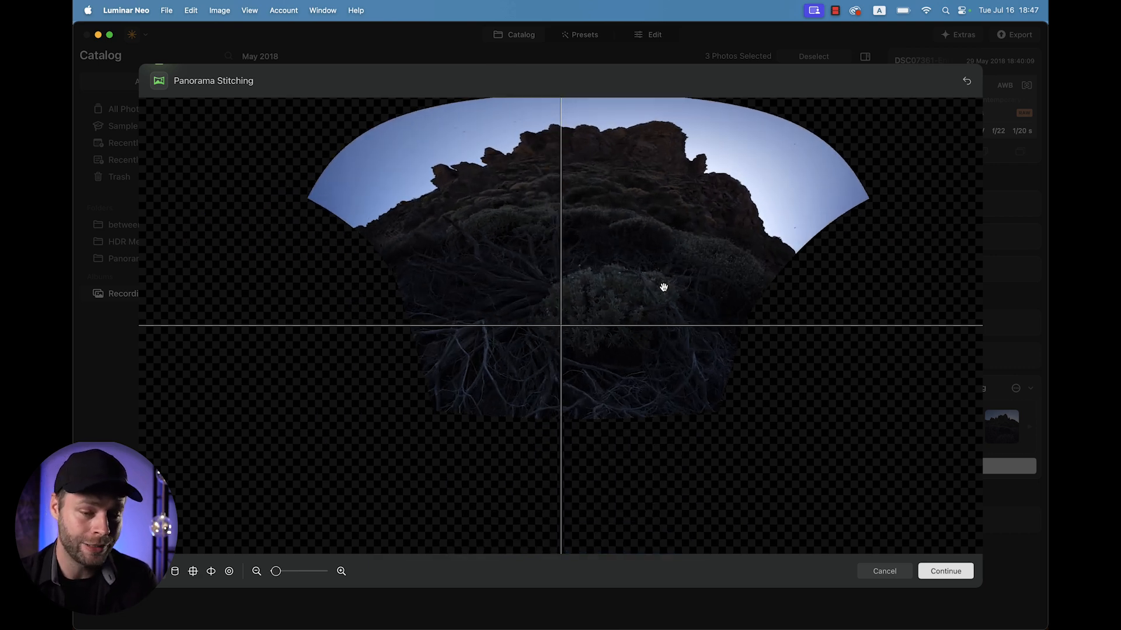
{"action": "scroll", "coordinate": [664, 287], "scroll_direction": "up", "scroll_amount": 2}
{"action": "left_click_drag", "start_coordinate": [632, 270], "coordinate": [588, 380]}
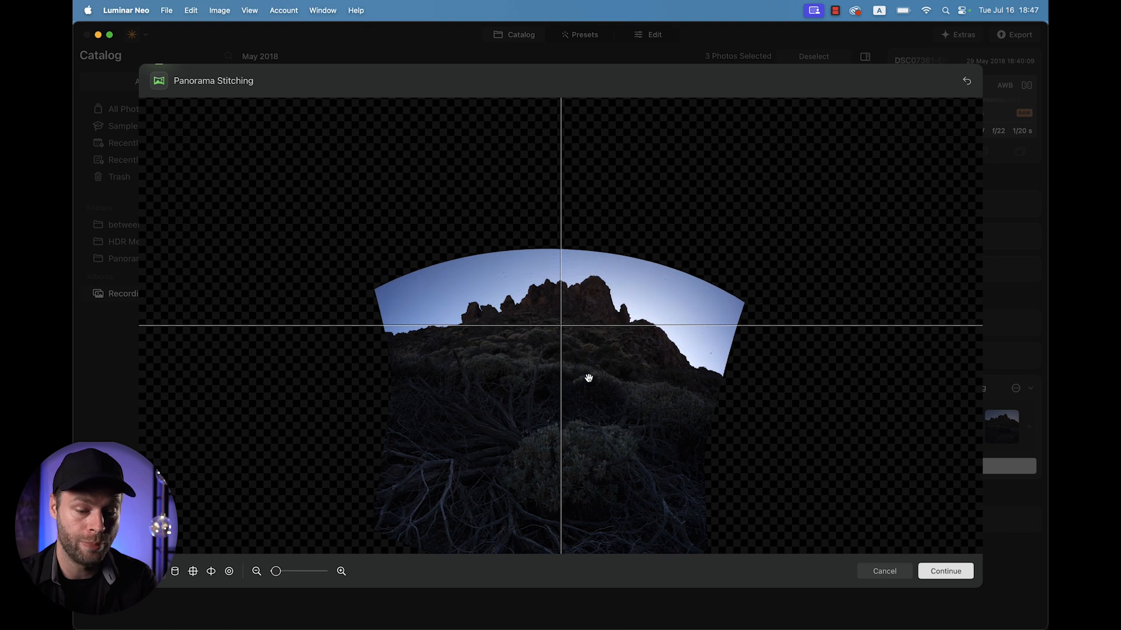
{"action": "left_click_drag", "start_coordinate": [588, 378], "coordinate": [604, 356]}
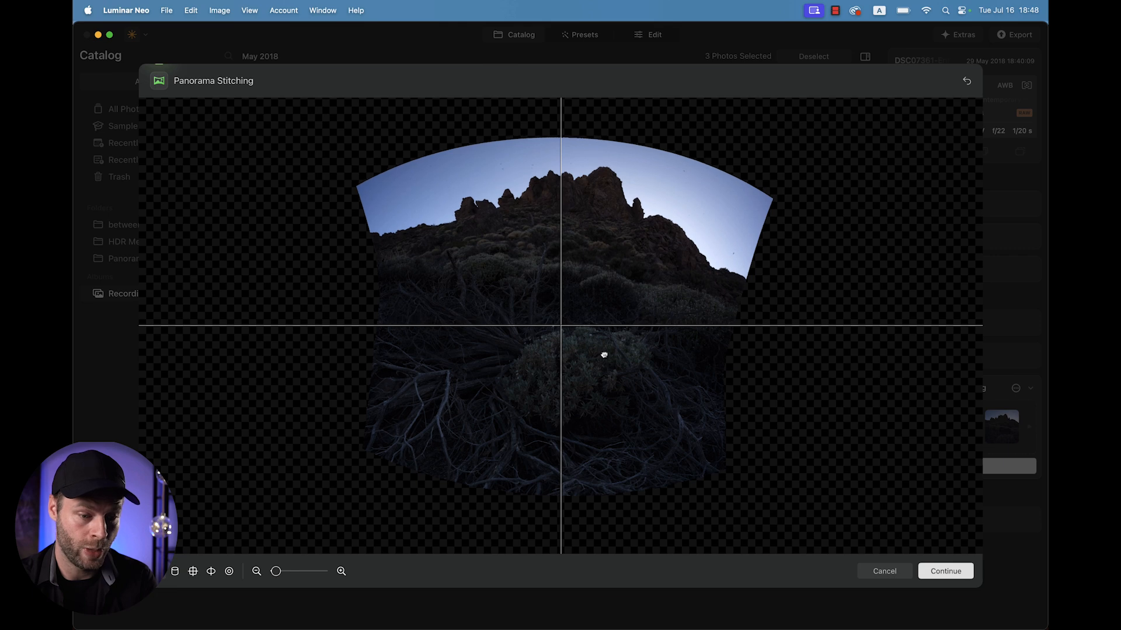
{"action": "left_click", "coordinate": [928, 571]}
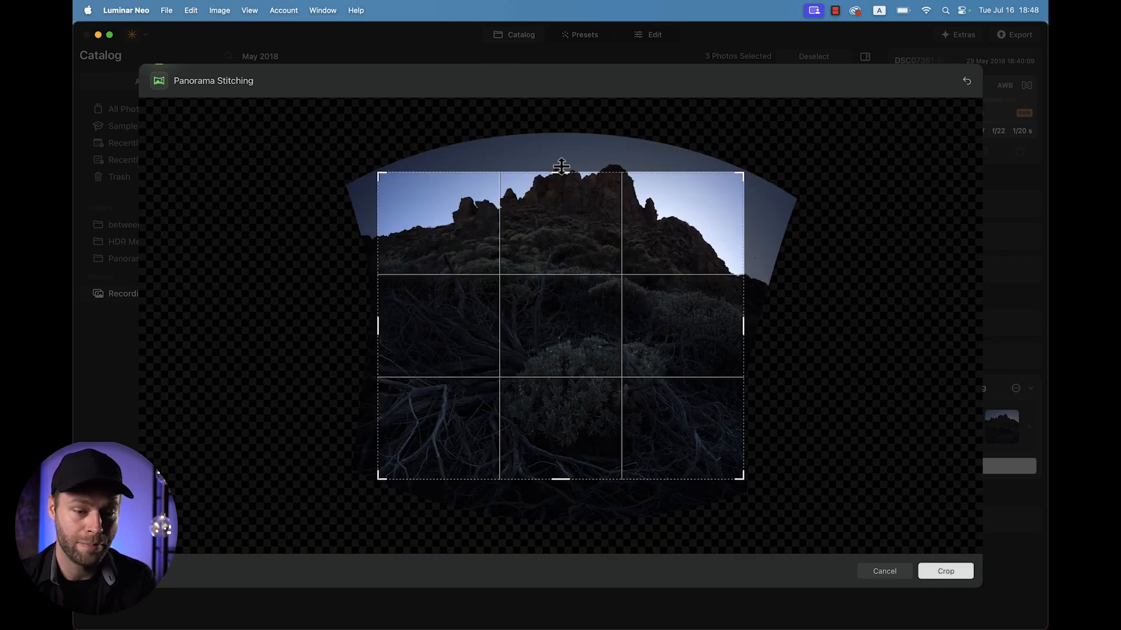
Expand the crop box outward on all four edges to keep more of the panorama and apply the crop.
{"action": "left_click_drag", "start_coordinate": [562, 173], "coordinate": [564, 134]}
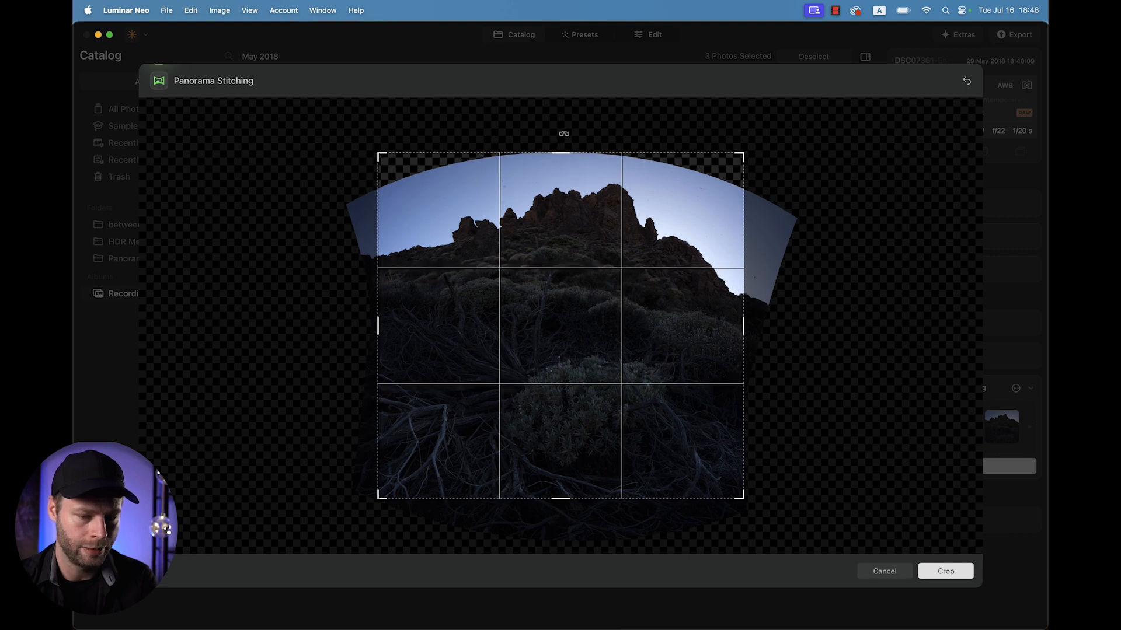
{"action": "left_click_drag", "start_coordinate": [561, 500], "coordinate": [561, 528]}
{"action": "left_click_drag", "start_coordinate": [744, 327], "coordinate": [751, 328]}
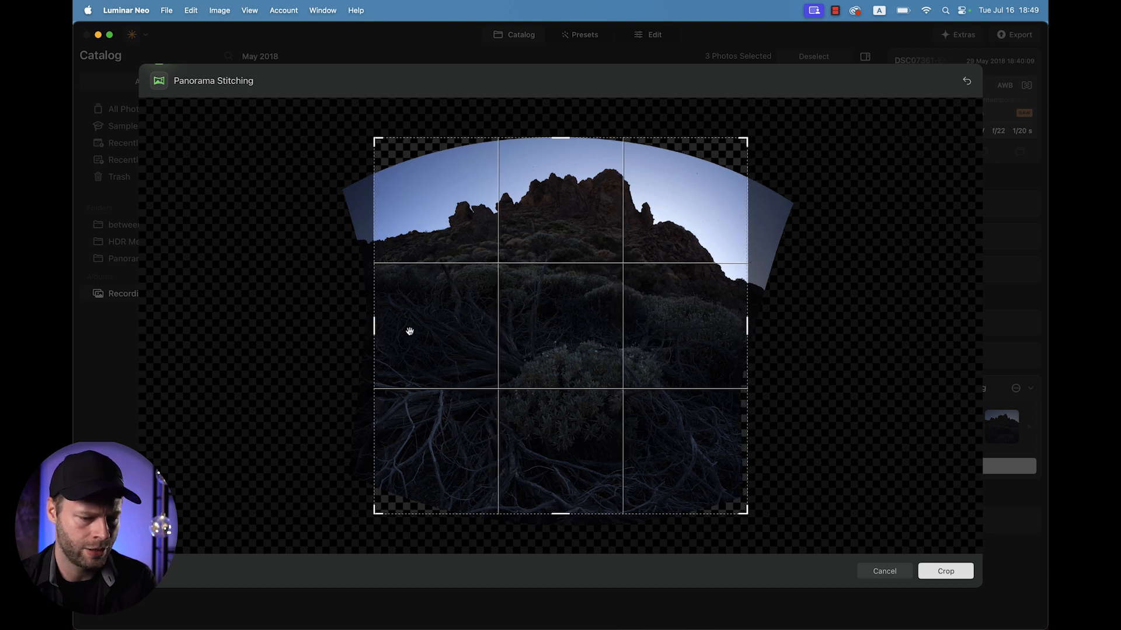
{"action": "left_click_drag", "start_coordinate": [373, 326], "coordinate": [362, 326]}
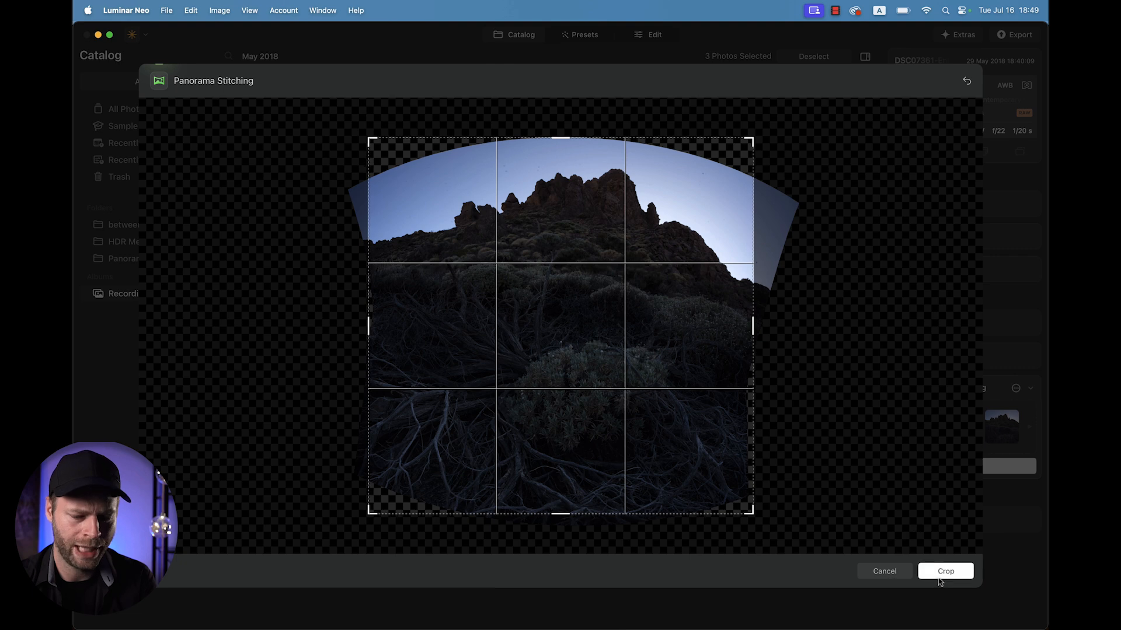
{"action": "left_click", "coordinate": [945, 571]}
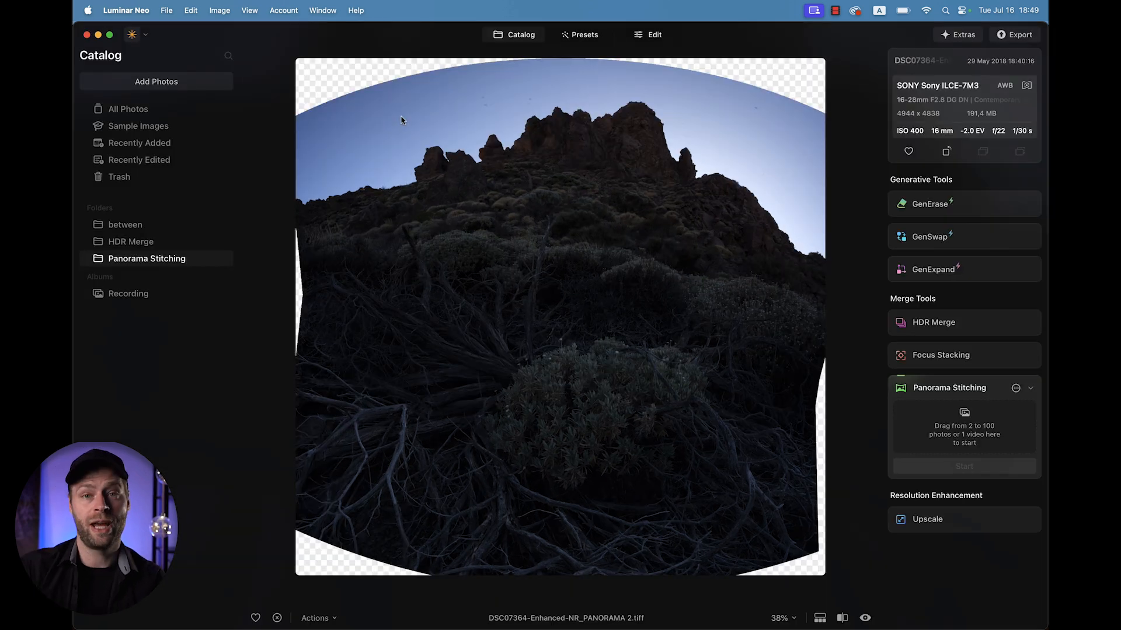
Zoom into the stitched panorama to inspect its detail.
{"action": "left_click", "coordinate": [540, 248]}
{"action": "scroll", "coordinate": [541, 245], "scroll_direction": "up", "scroll_amount": 3}
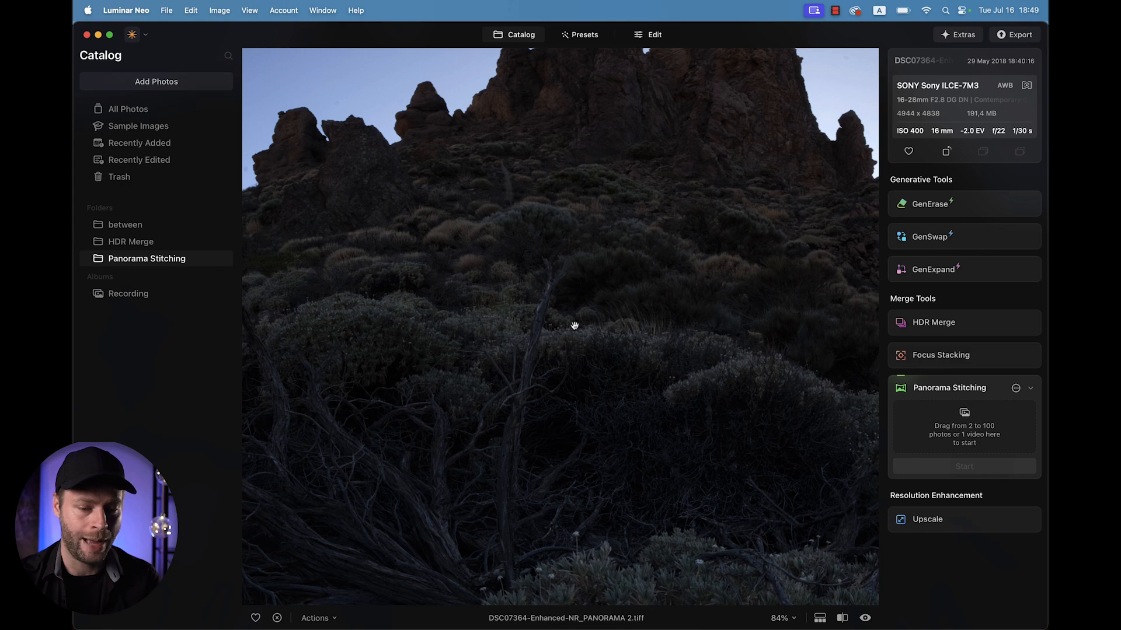
{"action": "left_click", "coordinate": [575, 326]}
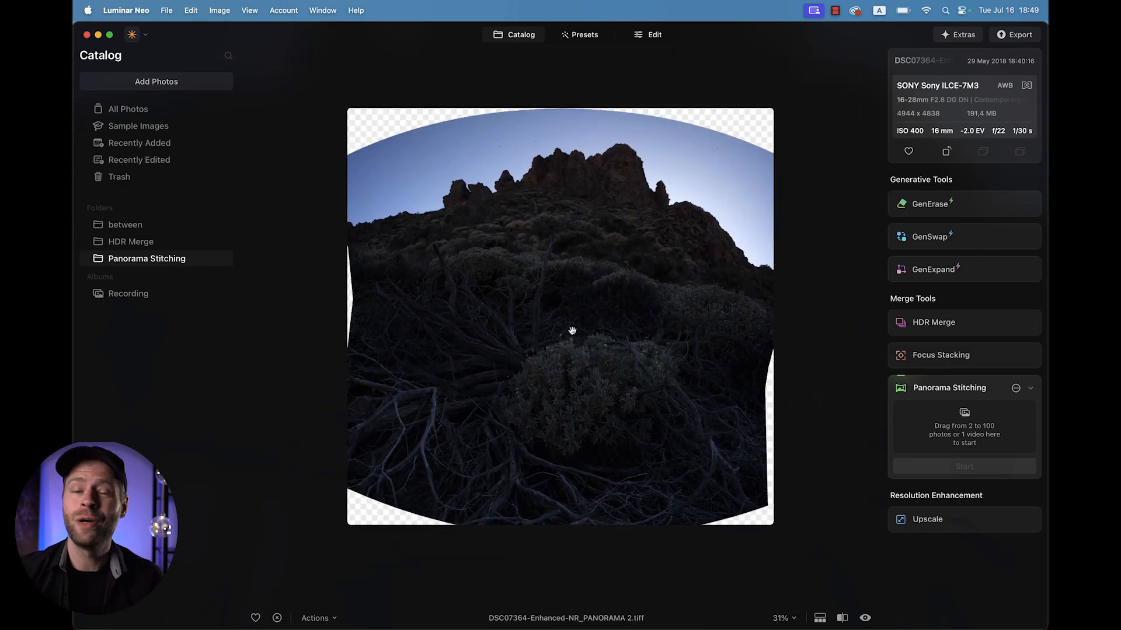
Switch to editing, open the Develop tool and set Lens Distortion to 45.
{"action": "left_click", "coordinate": [648, 35]}
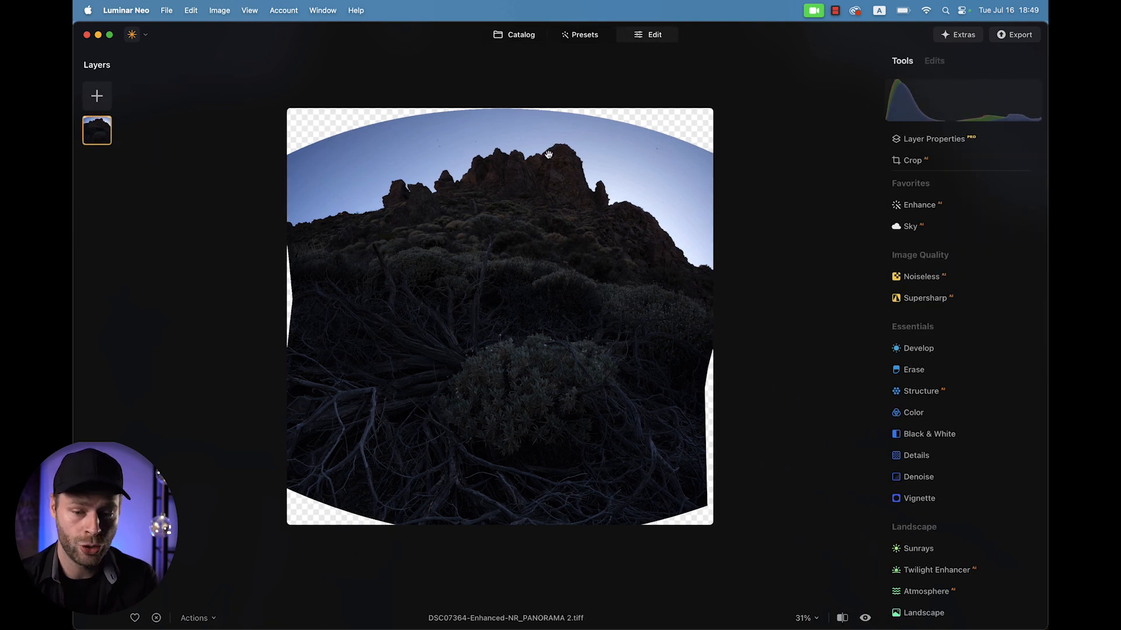
{"action": "left_click", "coordinate": [924, 349]}
{"action": "scroll", "coordinate": [924, 353], "scroll_direction": "down", "scroll_amount": 5}
{"action": "scroll", "coordinate": [924, 353], "scroll_direction": "down", "scroll_amount": 1}
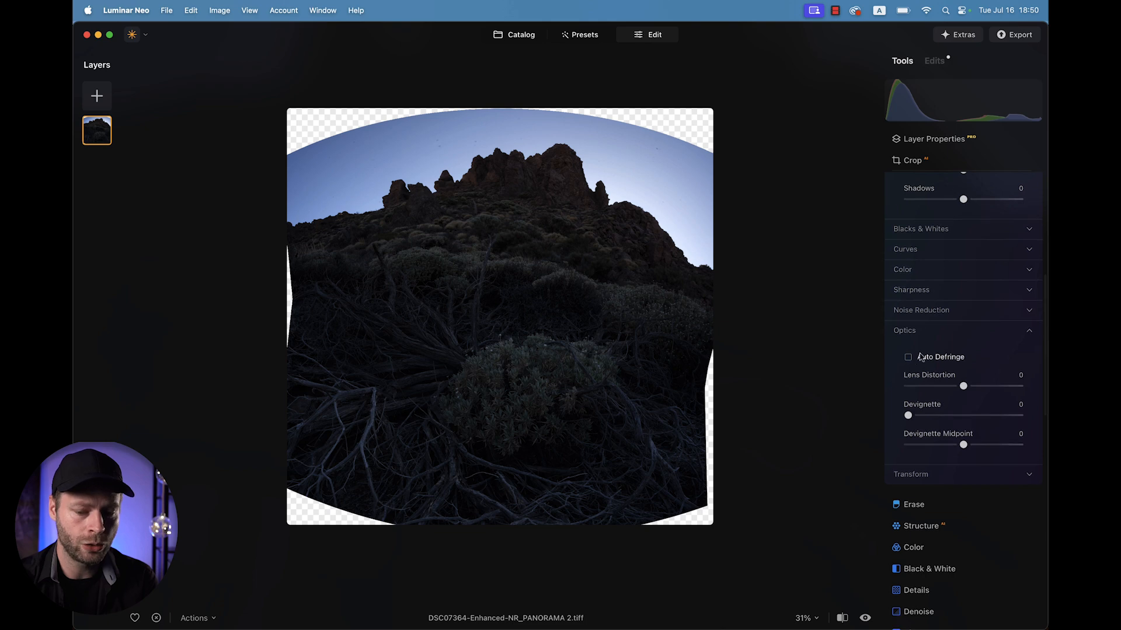
{"action": "left_click", "coordinate": [964, 386]}
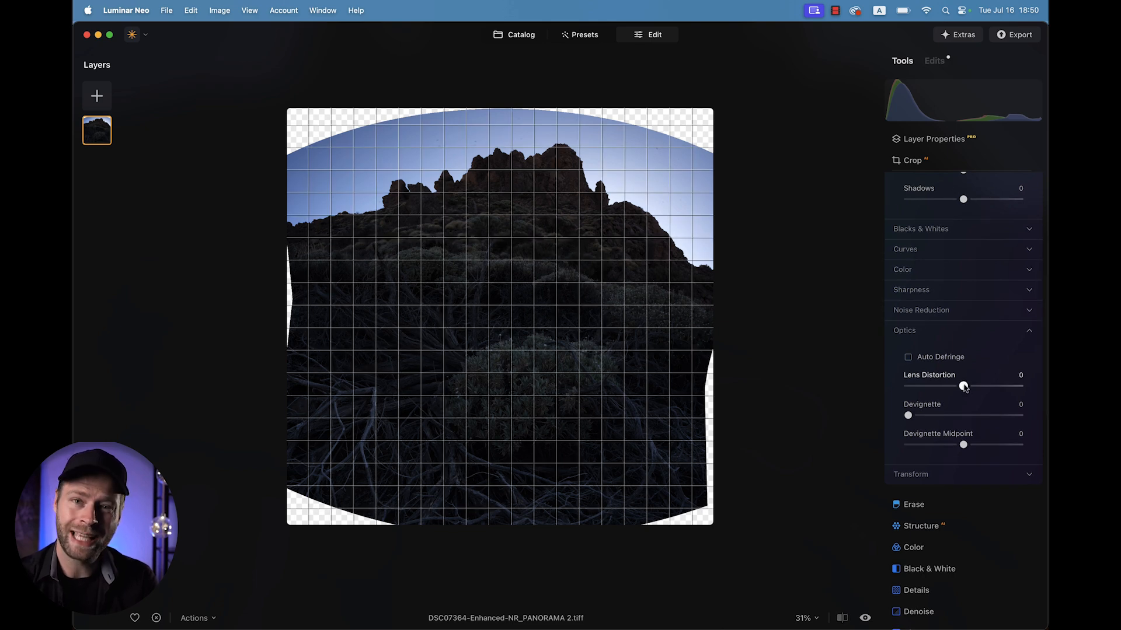
{"action": "left_click_drag", "start_coordinate": [963, 387], "coordinate": [991, 417]}
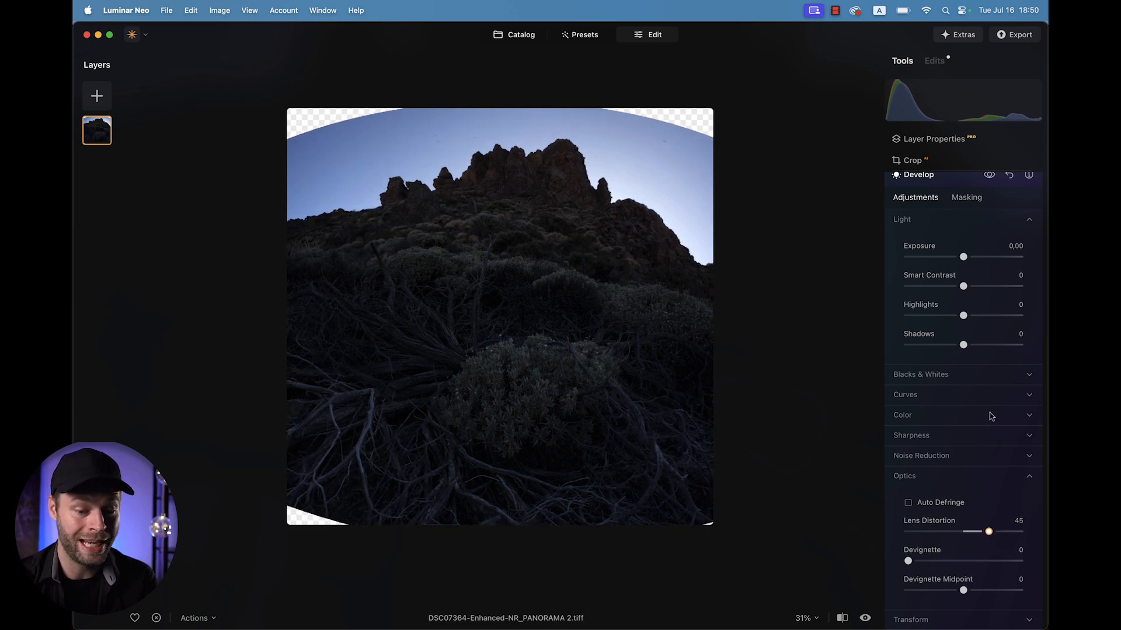
Set the Vertical transform to -5.
{"action": "scroll", "coordinate": [966, 532], "scroll_direction": "down", "scroll_amount": 5}
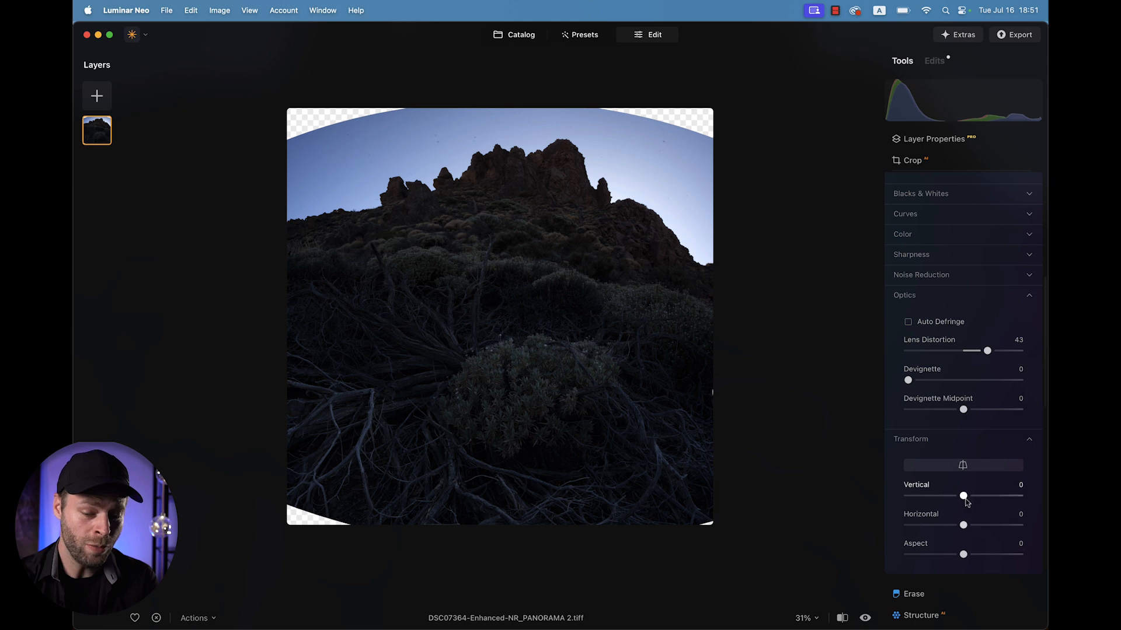
{"action": "left_click_drag", "start_coordinate": [964, 497], "coordinate": [960, 498]}
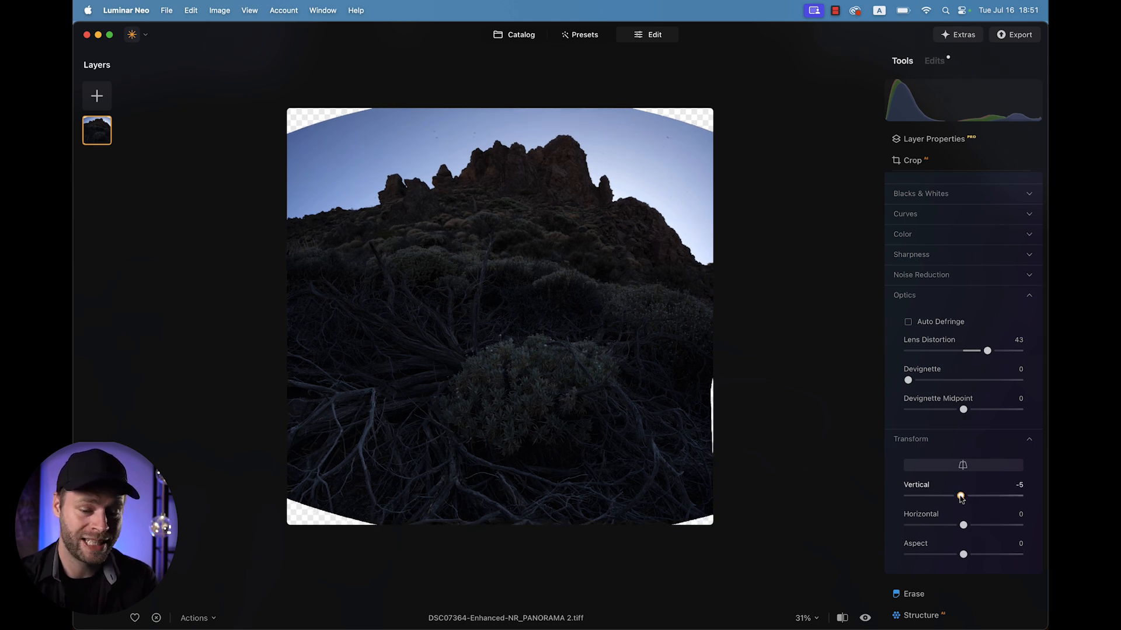
{"action": "left_click_drag", "start_coordinate": [961, 498], "coordinate": [960, 497]}
Reopen the Develop tool and set Lens Distortion to 66.
{"action": "scroll", "coordinate": [960, 467], "scroll_direction": "up", "scroll_amount": 10}
{"action": "left_click", "coordinate": [914, 272]}
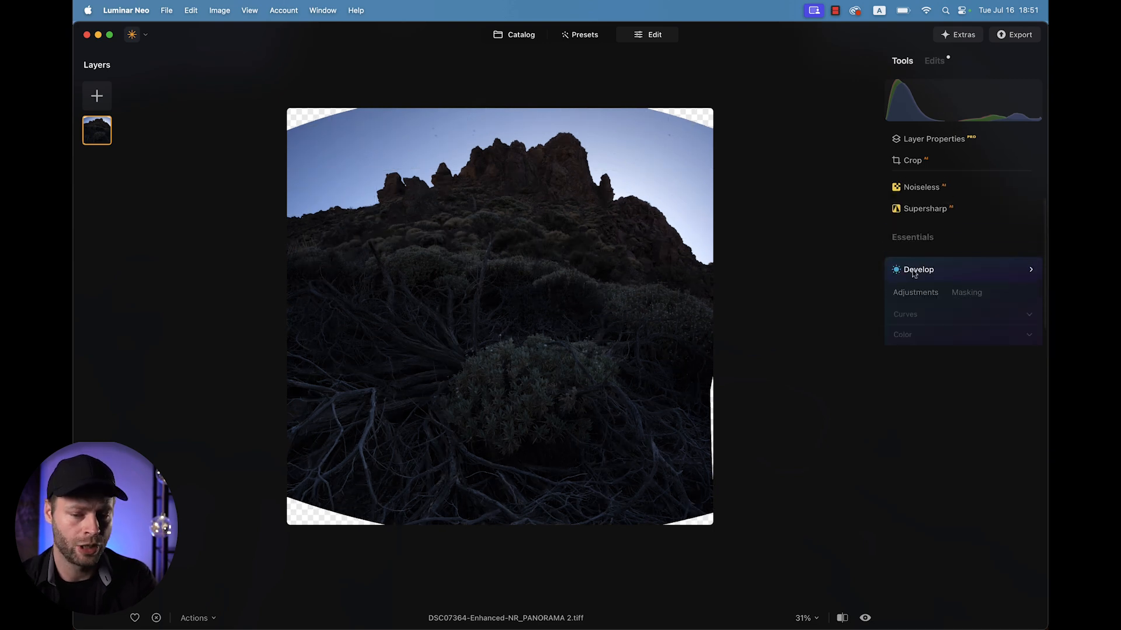
{"action": "left_click", "coordinate": [915, 272]}
{"action": "scroll", "coordinate": [922, 426], "scroll_direction": "down", "scroll_amount": 5}
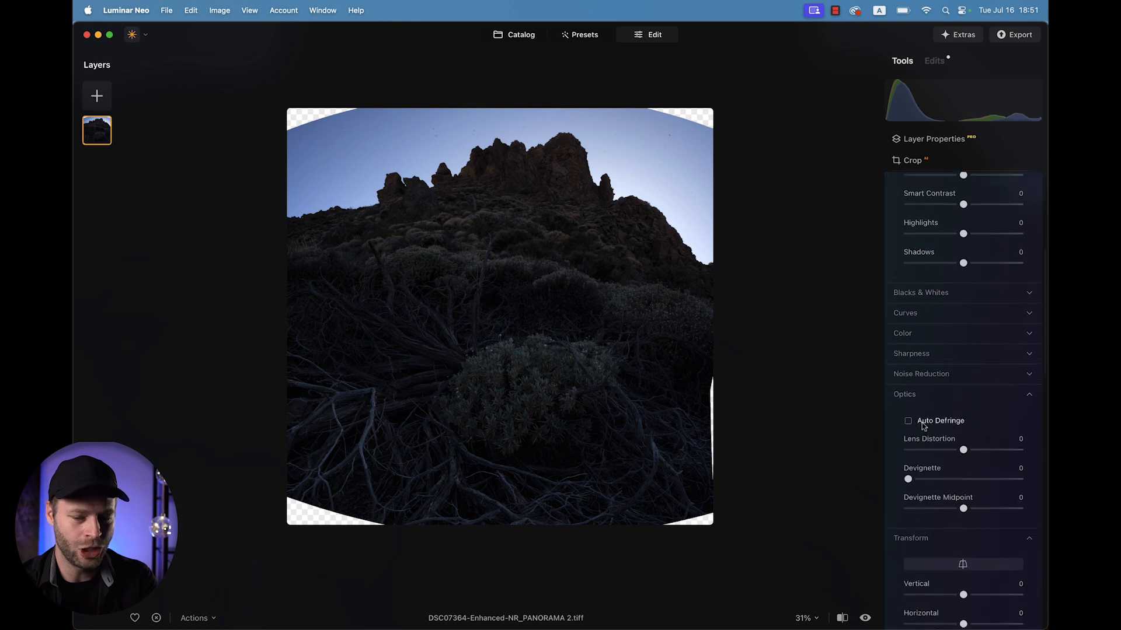
{"action": "left_click", "coordinate": [962, 443]}
{"action": "left_click_drag", "start_coordinate": [964, 444], "coordinate": [988, 447]}
{"action": "left_click_drag", "start_coordinate": [999, 445], "coordinate": [1001, 439]}
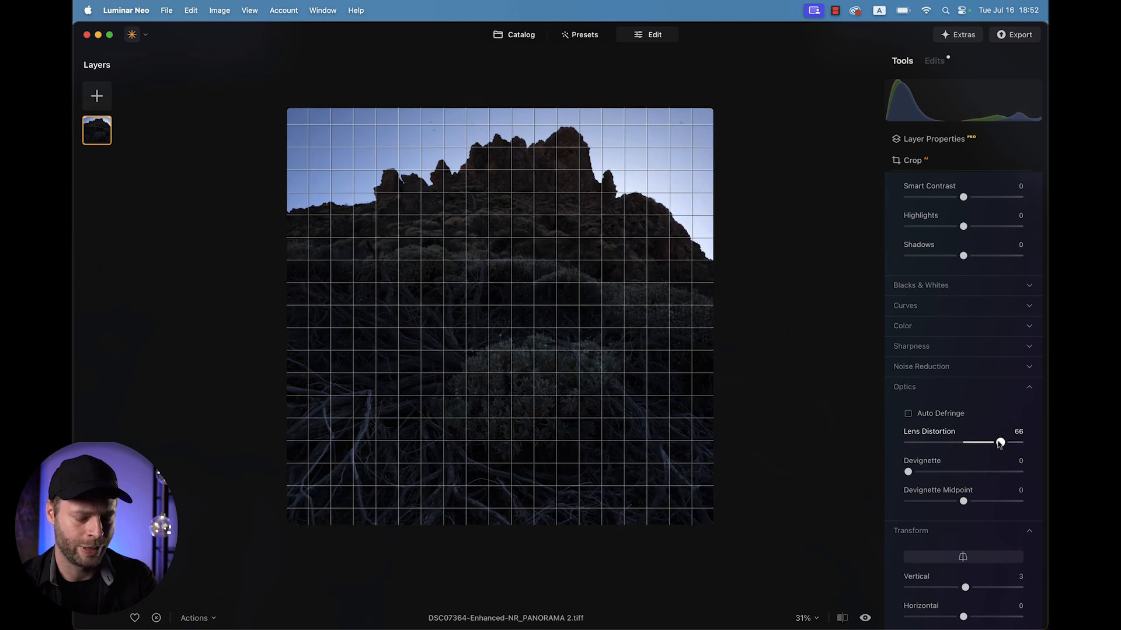
{"action": "scroll", "coordinate": [999, 445], "scroll_direction": "down", "scroll_amount": 1}
{"action": "scroll", "coordinate": [999, 445], "scroll_direction": "up", "scroll_amount": 2}
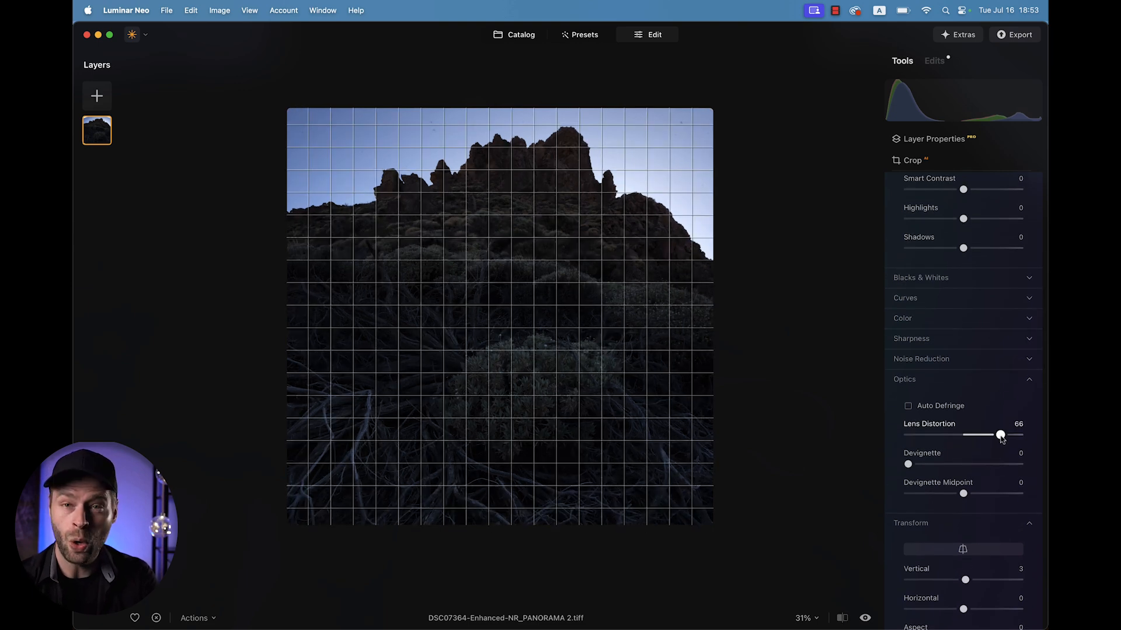
{"action": "left_click_drag", "start_coordinate": [1001, 439], "coordinate": [1000, 439]}
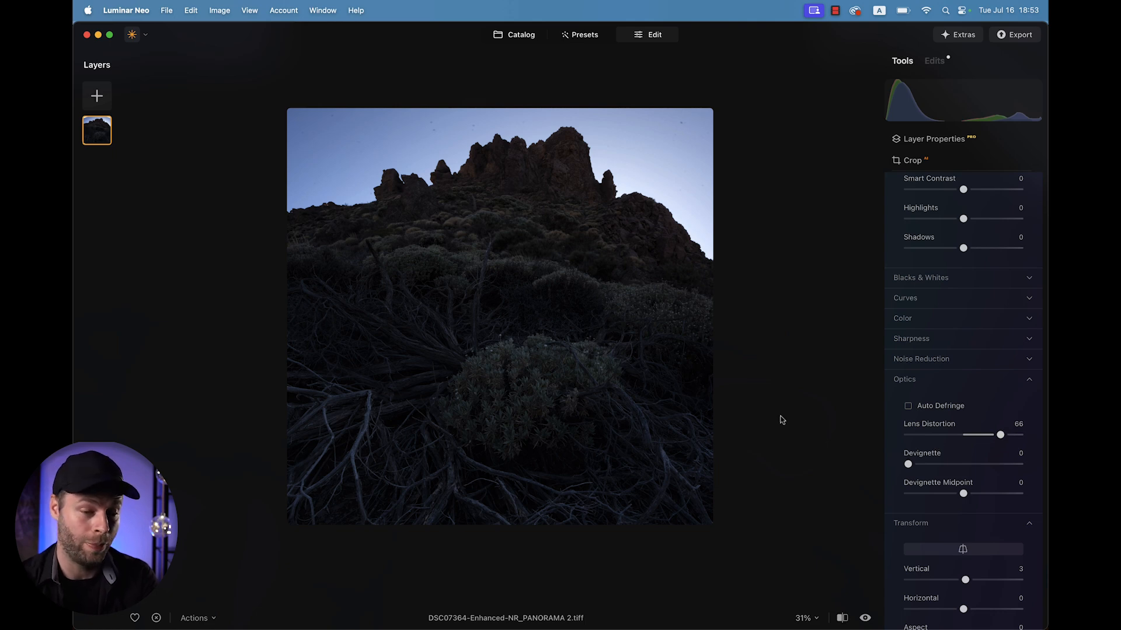
Raise Shadows to 100 in the Develop tool.
{"action": "scroll", "coordinate": [946, 360], "scroll_direction": "up", "scroll_amount": 5}
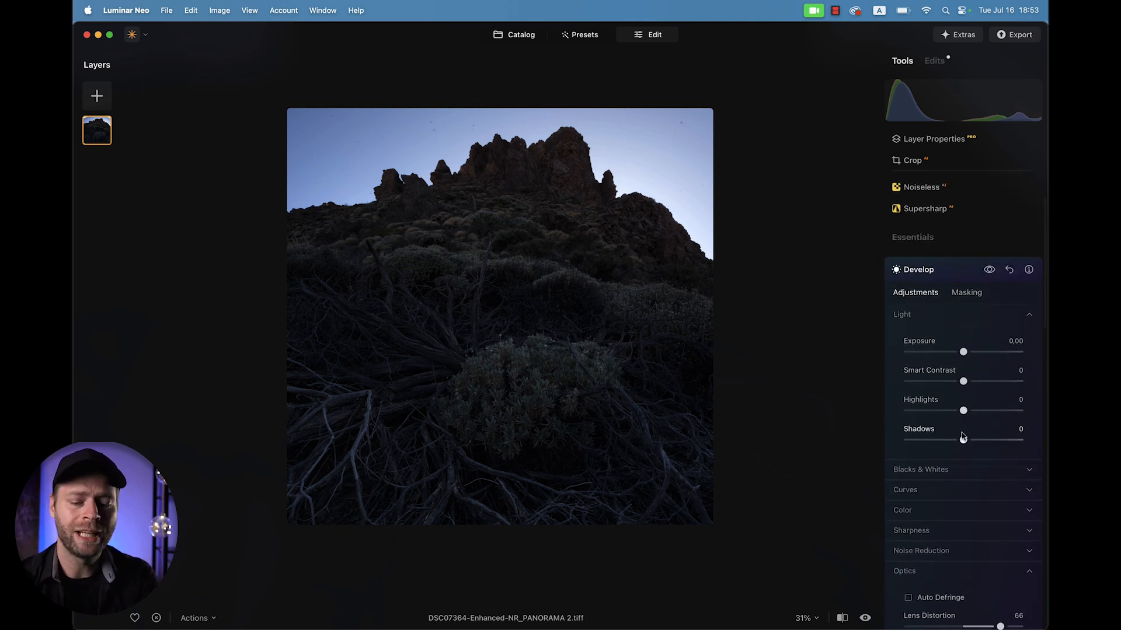
{"action": "left_click_drag", "start_coordinate": [966, 445], "coordinate": [1021, 447]}
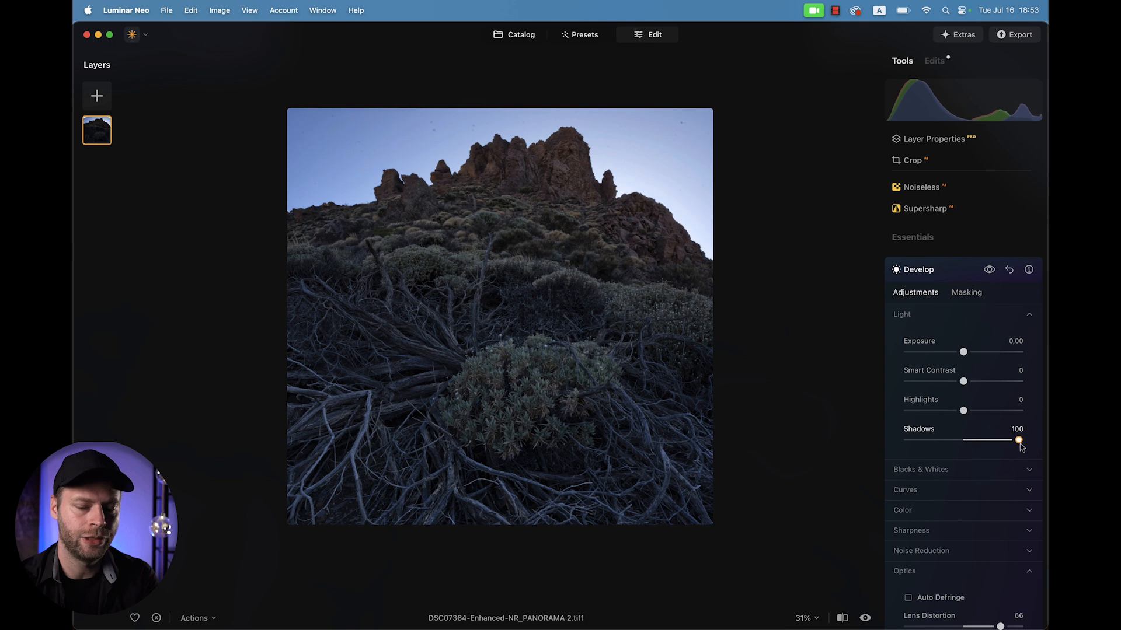
{"action": "left_click", "coordinate": [920, 270]}
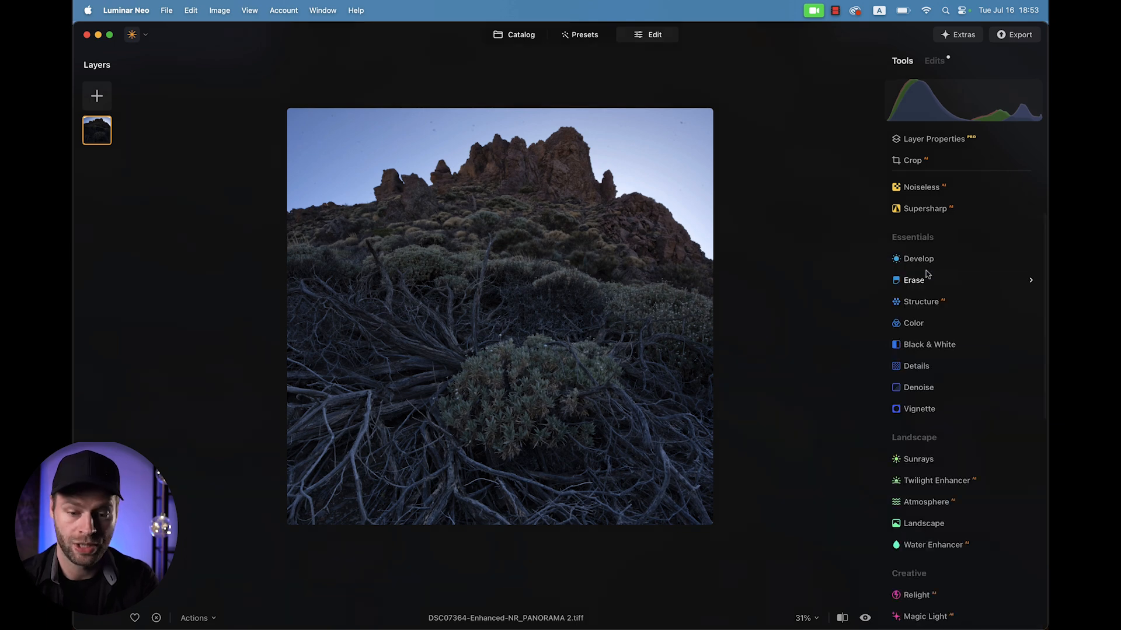
{"action": "left_click", "coordinate": [917, 259]}
Set Highlights to -38, Blacks to -17 and Whites to 9.
{"action": "left_click_drag", "start_coordinate": [963, 355], "coordinate": [1020, 358]}
{"action": "left_click_drag", "start_coordinate": [964, 327], "coordinate": [938, 326]}
{"action": "left_click", "coordinate": [927, 385]}
{"action": "left_click_drag", "start_coordinate": [964, 422], "coordinate": [953, 428]}
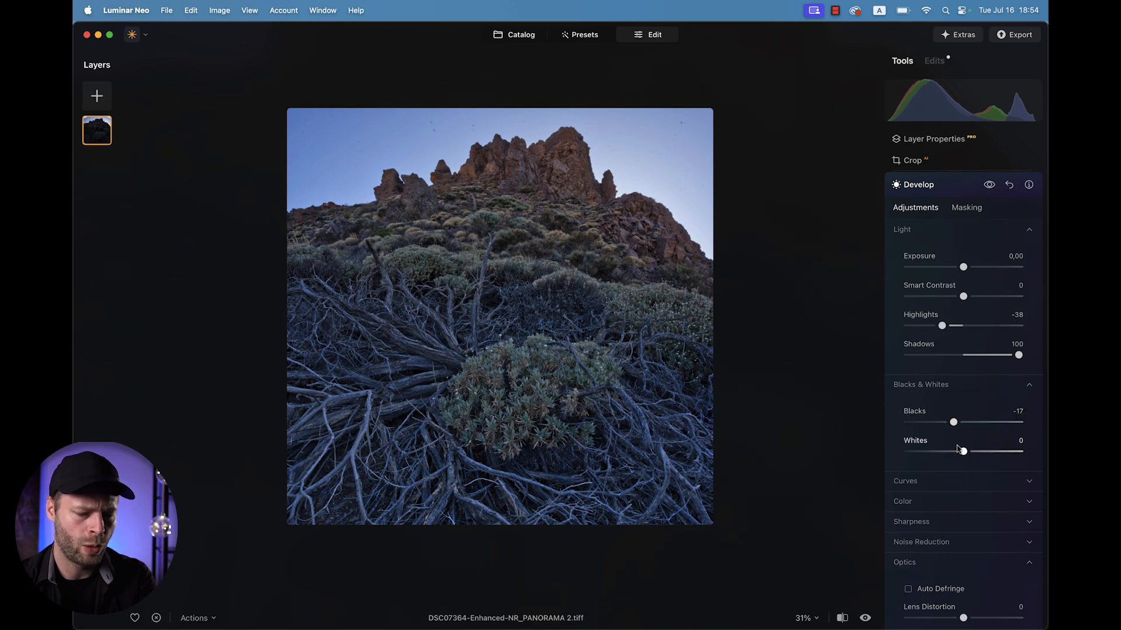
{"action": "left_click_drag", "start_coordinate": [963, 452], "coordinate": [969, 454]}
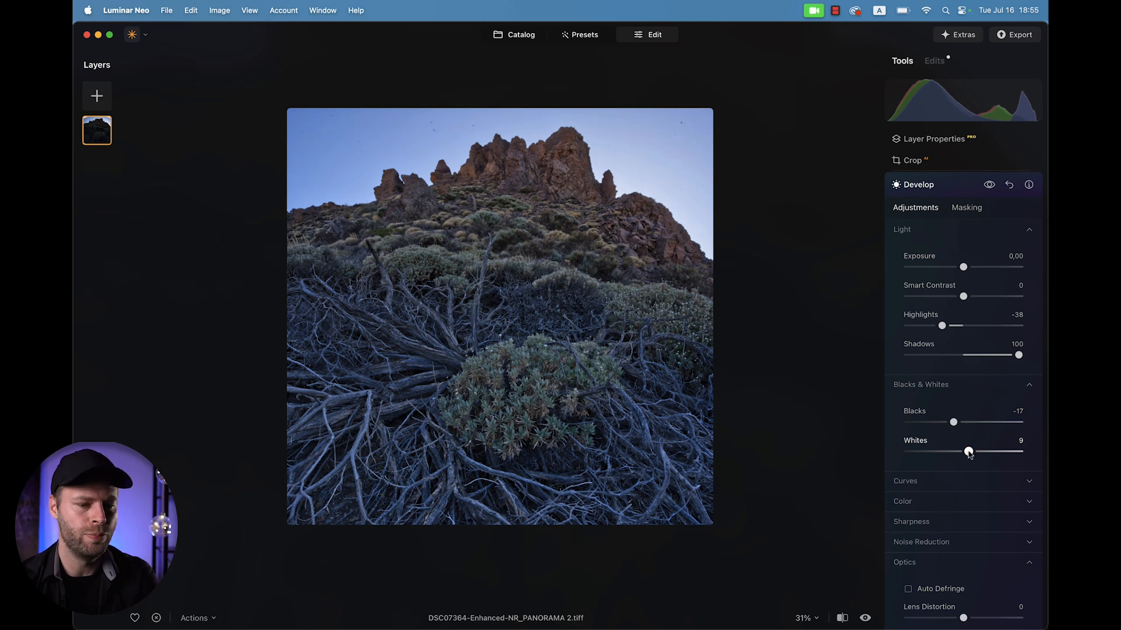
Open the Color tool and lower the Blue saturation in HSL to -40.
{"action": "left_click", "coordinate": [917, 186]}
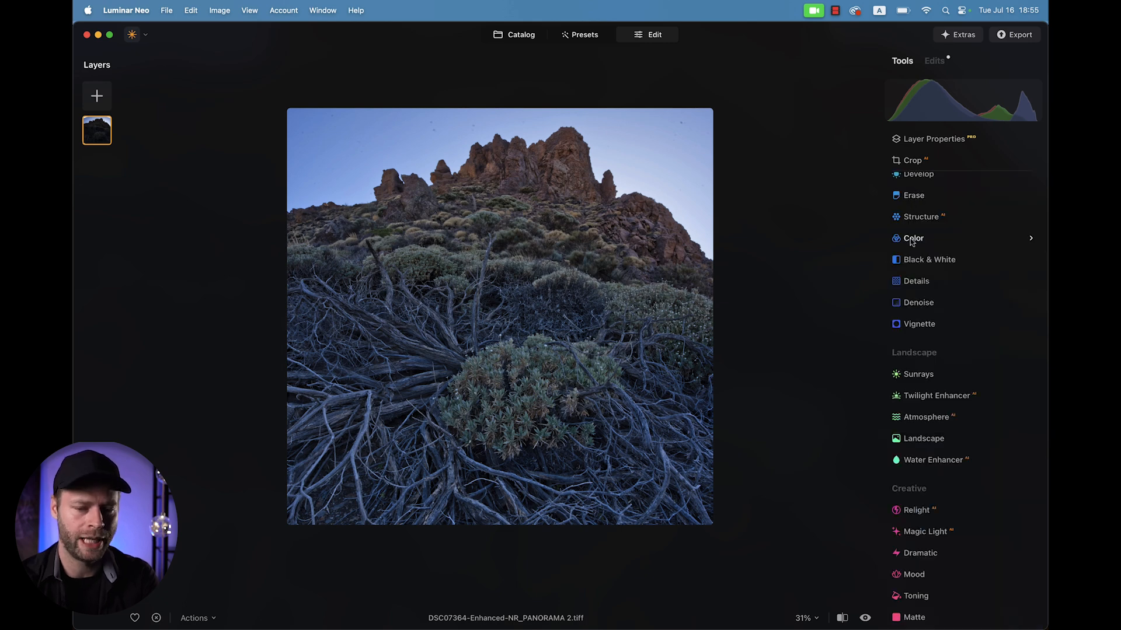
{"action": "left_click", "coordinate": [913, 241]}
{"action": "left_click", "coordinate": [910, 401]}
{"action": "scroll", "coordinate": [912, 404], "scroll_direction": "down", "scroll_amount": 2}
{"action": "scroll", "coordinate": [911, 404], "scroll_direction": "down", "scroll_amount": 3}
{"action": "left_click", "coordinate": [943, 261]}
{"action": "left_click", "coordinate": [938, 292]}
{"action": "left_click_drag", "start_coordinate": [964, 438], "coordinate": [944, 442]}
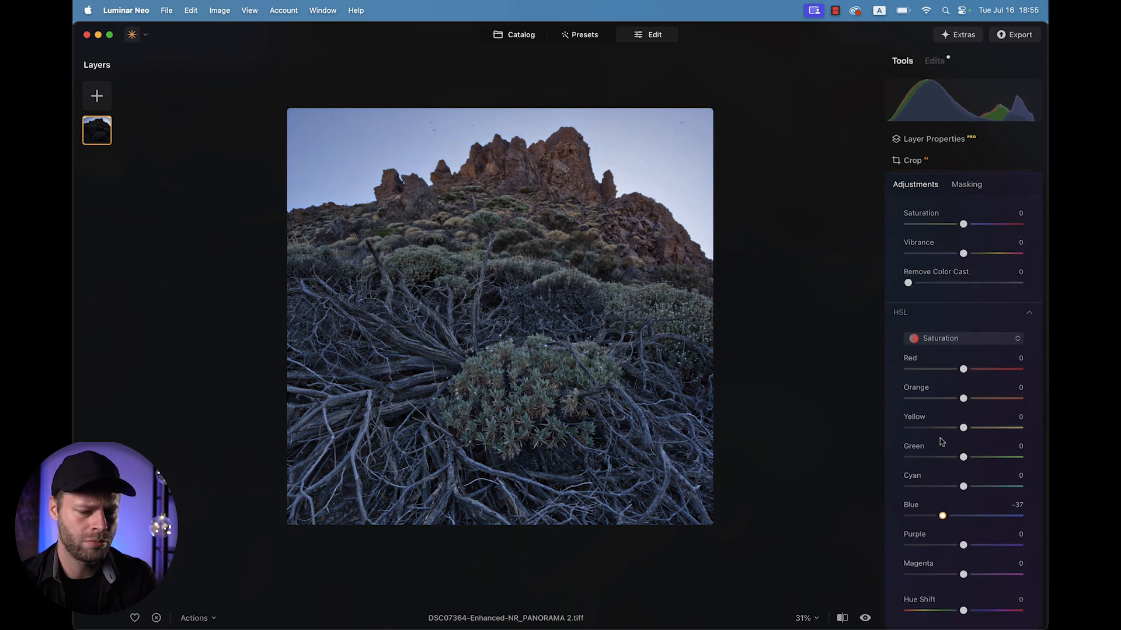
{"action": "scroll", "coordinate": [970, 288], "scroll_direction": "up", "scroll_amount": 2}
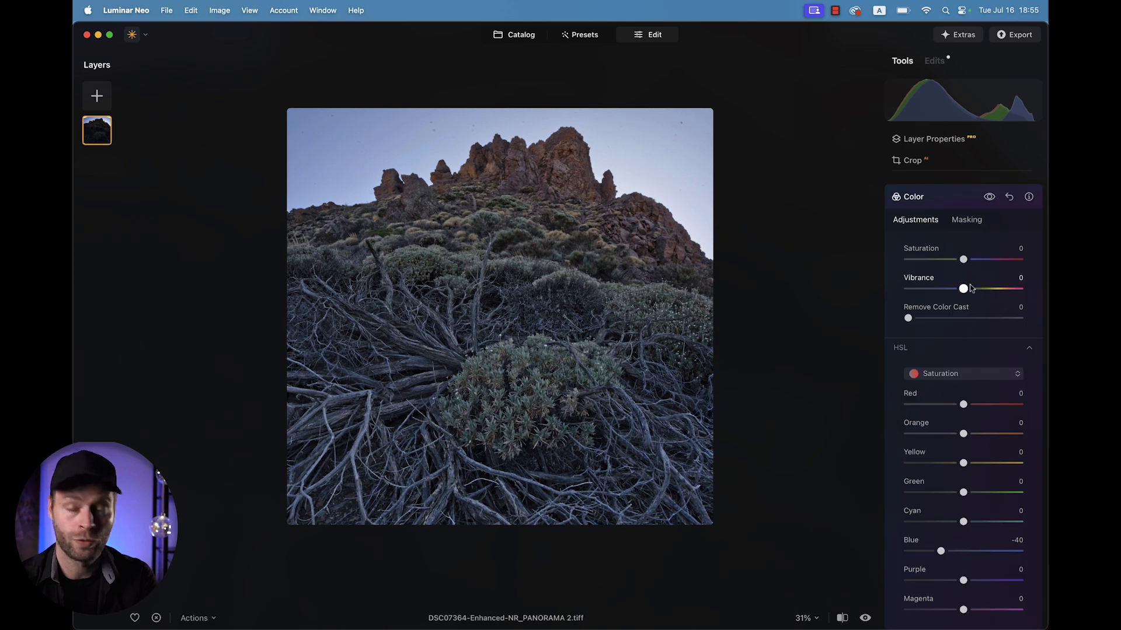
Mask the Color adjustment with a linear gradient drawn upward from mid-image towards the sky.
{"action": "left_click", "coordinate": [966, 220]}
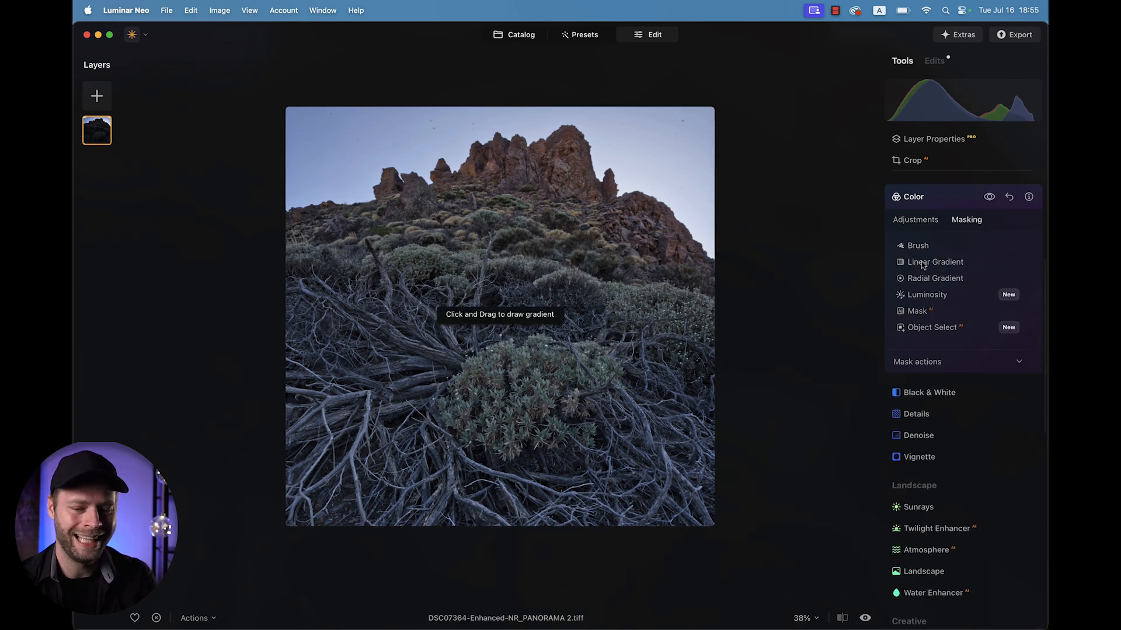
{"action": "left_click", "coordinate": [934, 262]}
{"action": "left_click_drag", "start_coordinate": [496, 327], "coordinate": [492, 195]}
{"action": "left_click", "coordinate": [922, 218]}
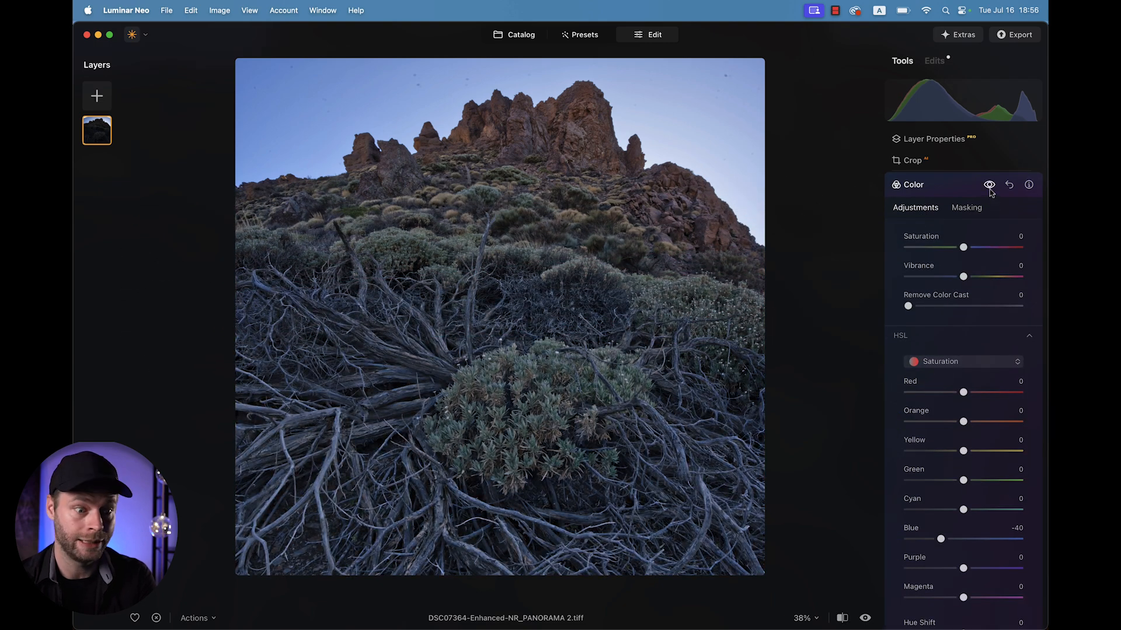
{"action": "left_click", "coordinate": [941, 185]}
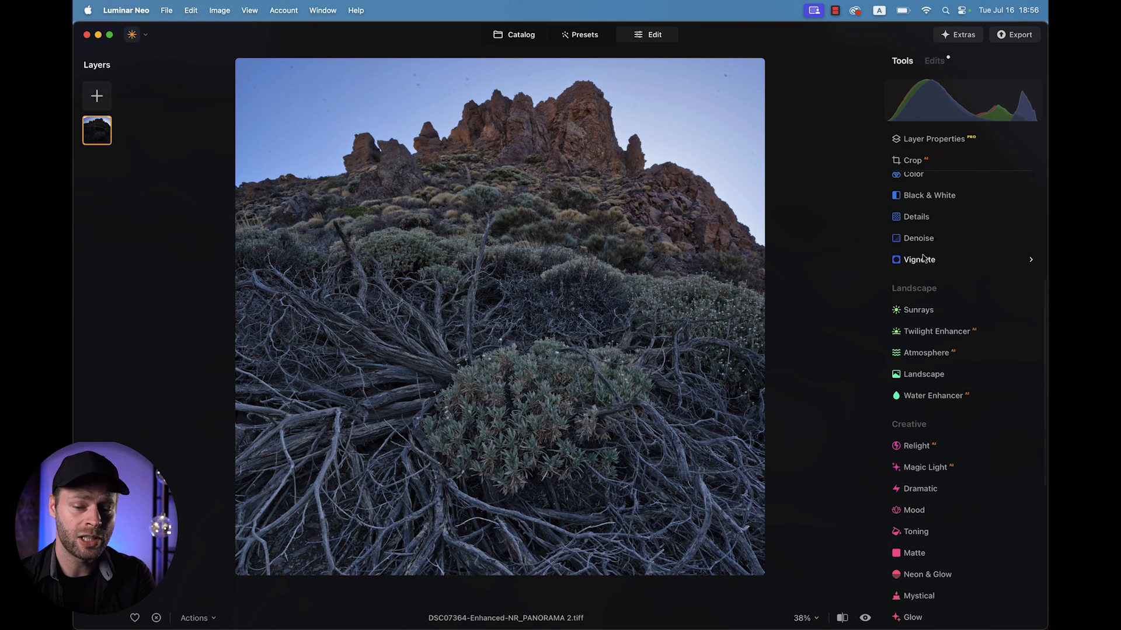
Open the Develop tool and set Smart Contrast to 29.
{"action": "left_click", "coordinate": [919, 349]}
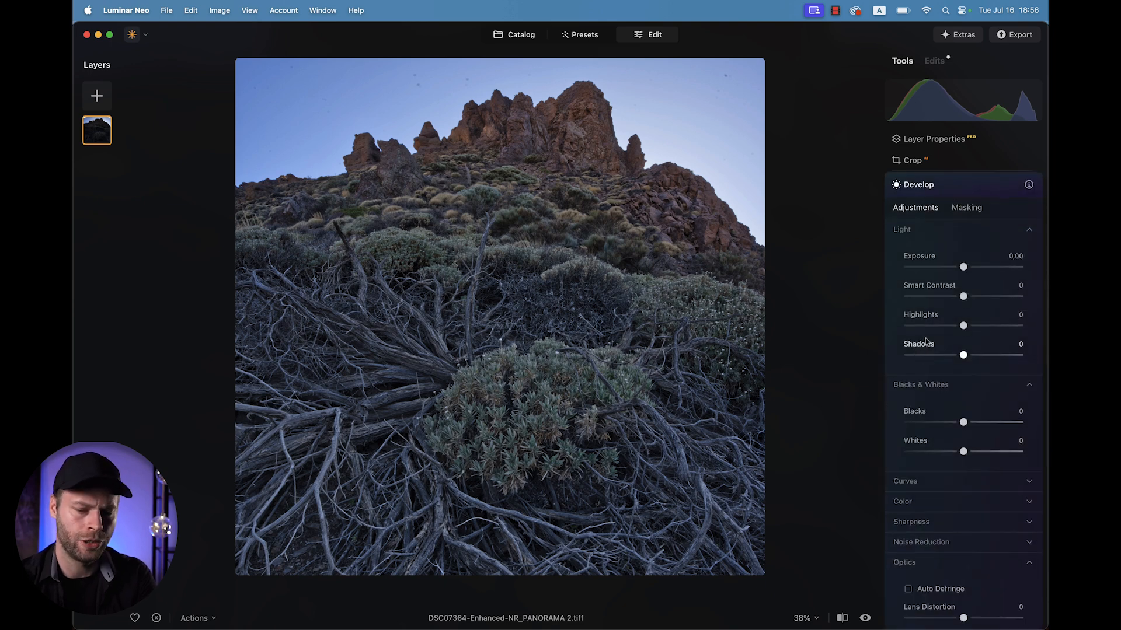
{"action": "left_click_drag", "start_coordinate": [964, 298], "coordinate": [977, 298]}
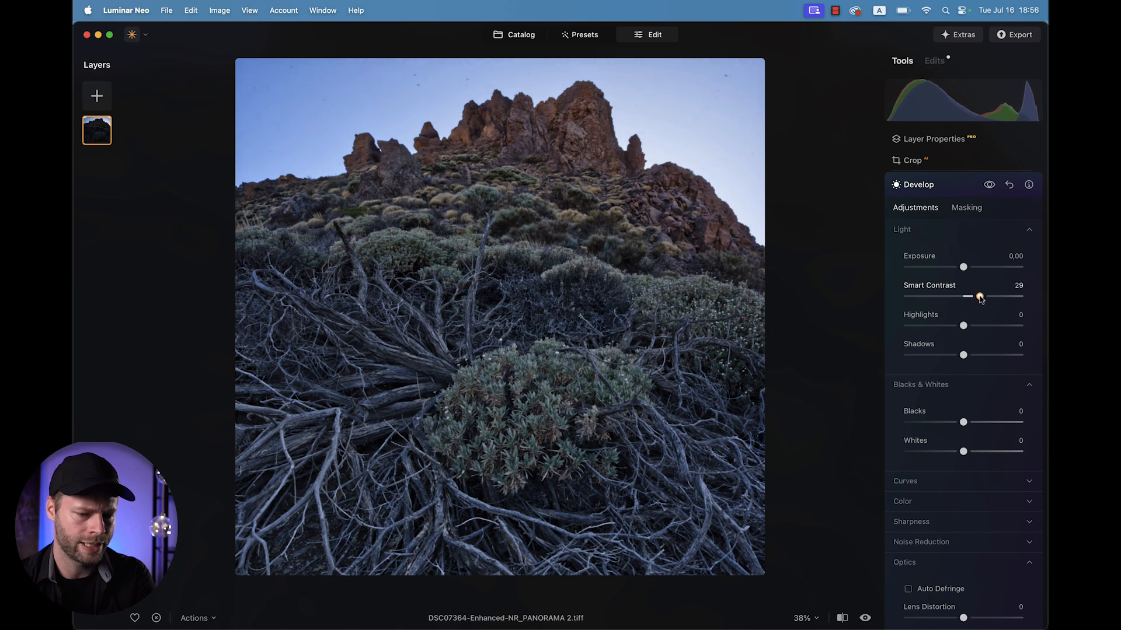
{"action": "left_click", "coordinate": [927, 187]}
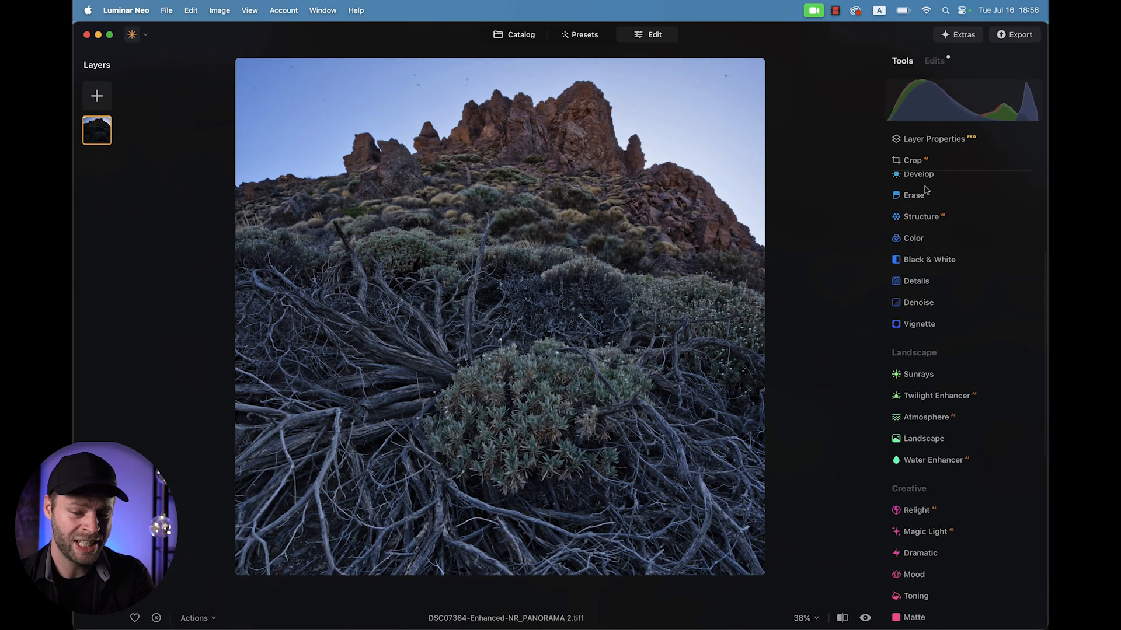
Open the Color tool and set Remove Color Cast to 20.
{"action": "left_click", "coordinate": [914, 239]}
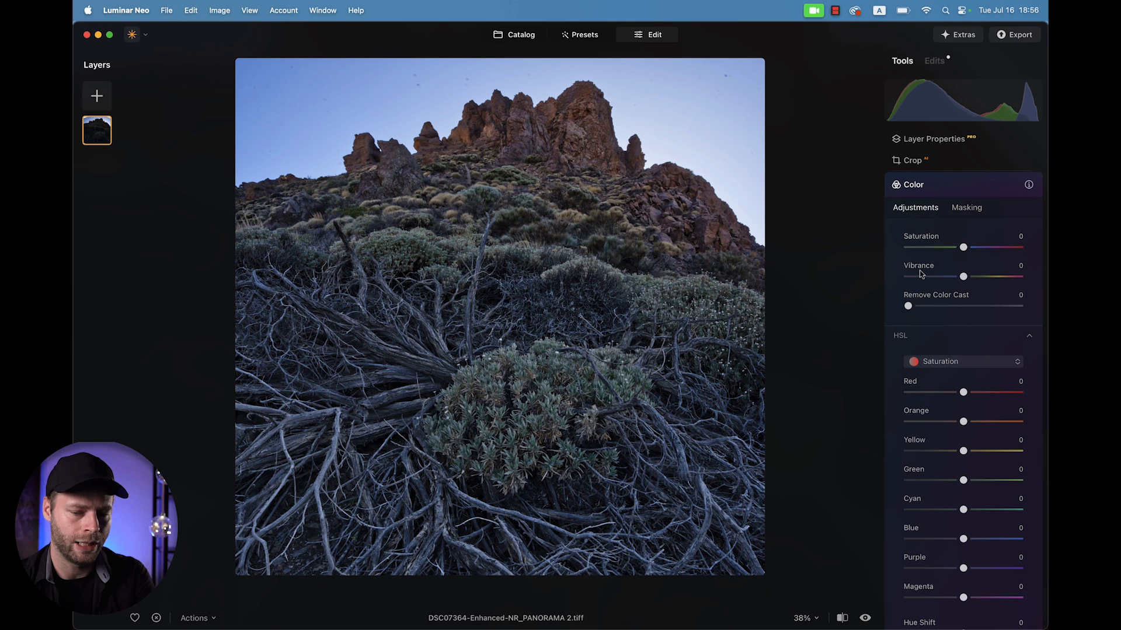
{"action": "left_click_drag", "start_coordinate": [908, 308], "coordinate": [932, 310]}
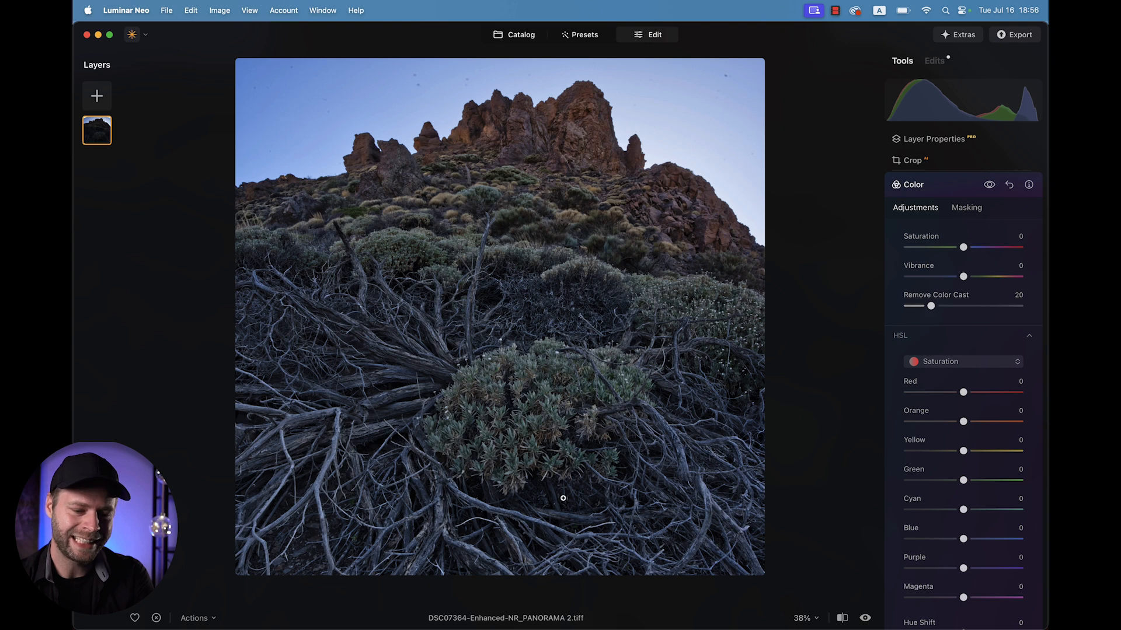
Shift the Cyan hue in HSL to -100.
{"action": "scroll", "coordinate": [950, 334], "scroll_direction": "down", "scroll_amount": 5}
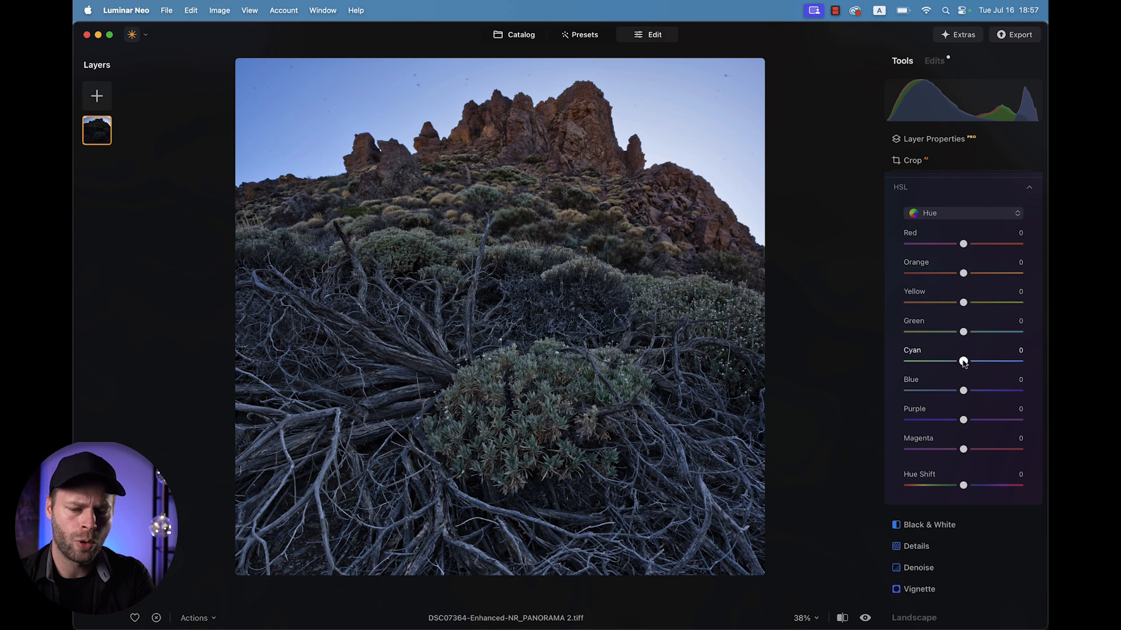
{"action": "left_click_drag", "start_coordinate": [964, 362], "coordinate": [868, 368]}
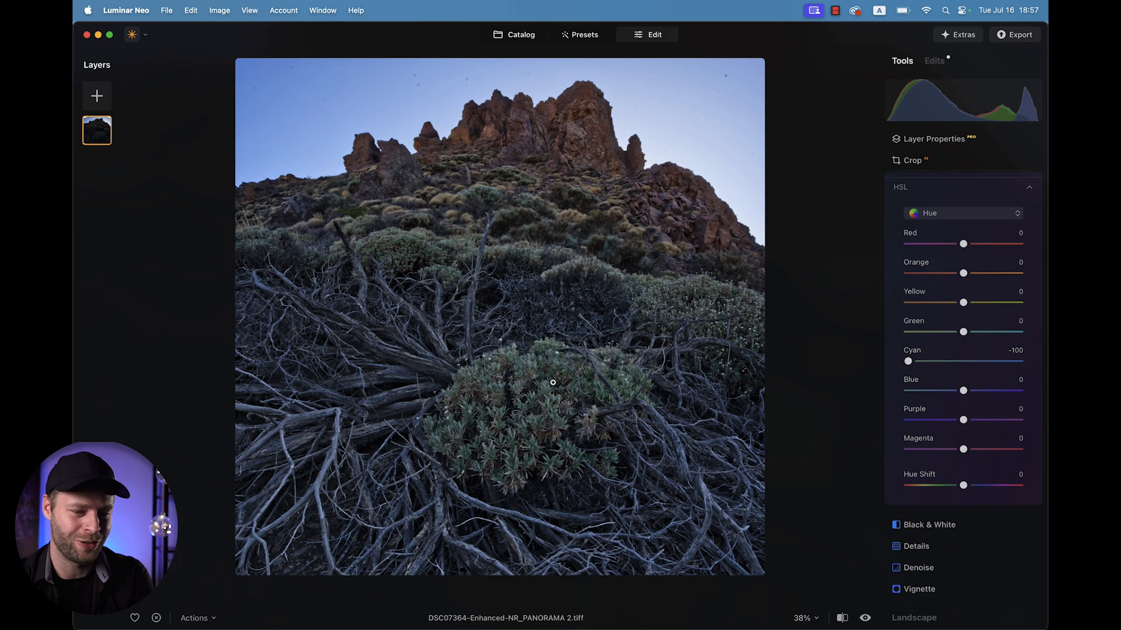
Switch HSL to Saturation and raise the Cyan saturation to 39.
{"action": "left_click", "coordinate": [934, 213]}
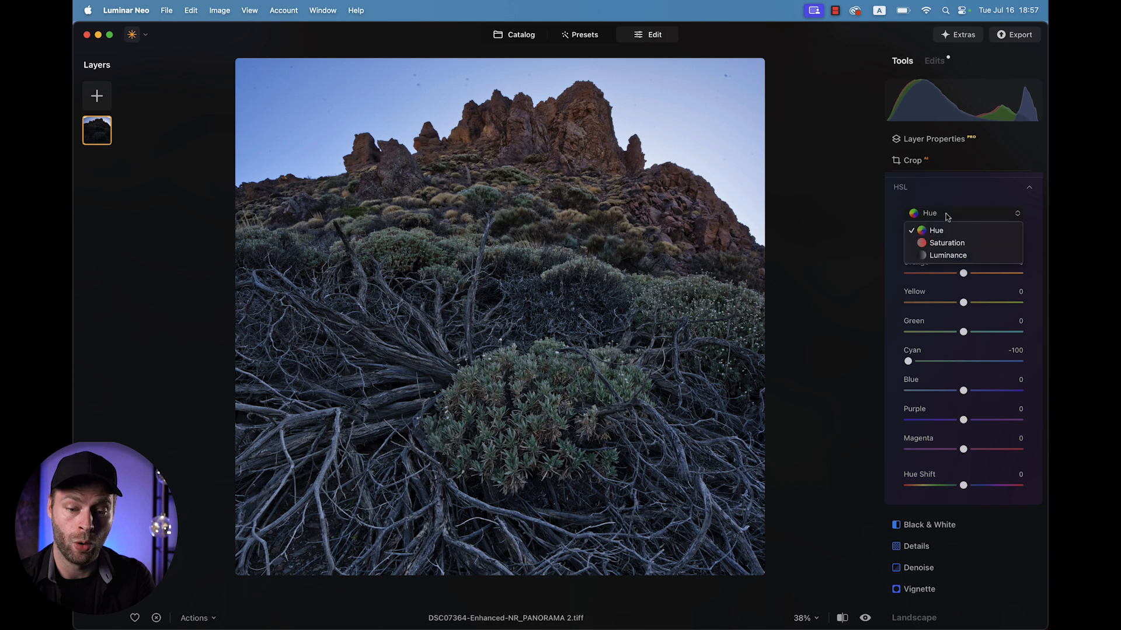
{"action": "left_click", "coordinate": [944, 240]}
{"action": "left_click_drag", "start_coordinate": [963, 363], "coordinate": [991, 363]}
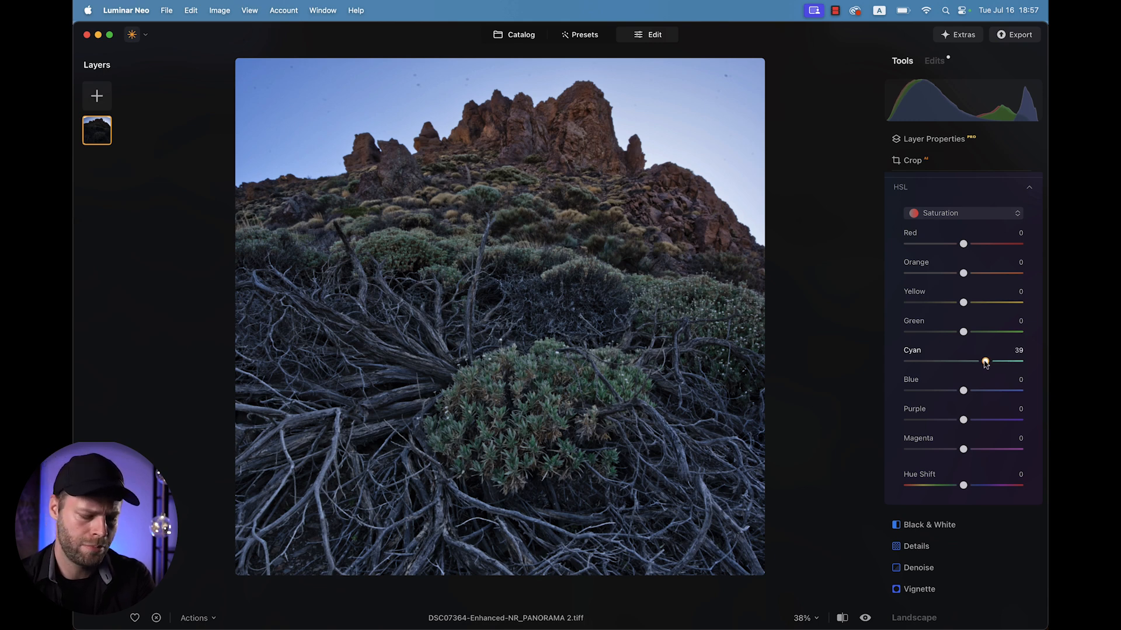
{"action": "left_click_drag", "start_coordinate": [985, 363], "coordinate": [988, 363]}
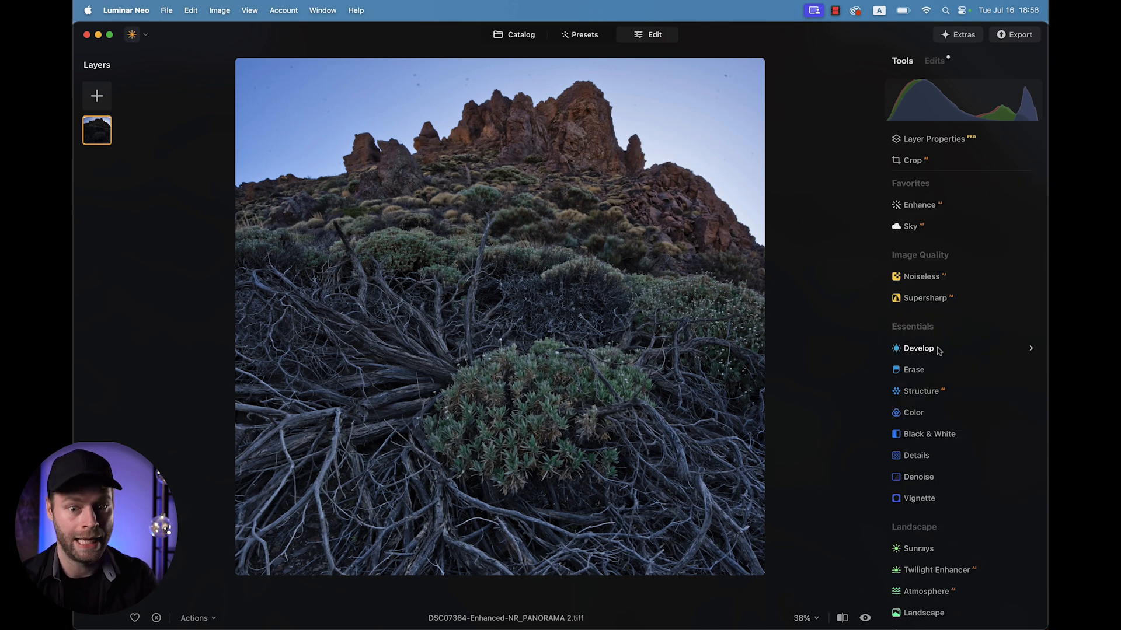
Open Enhance and raise the Accent slider.
{"action": "left_click", "coordinate": [918, 205]}
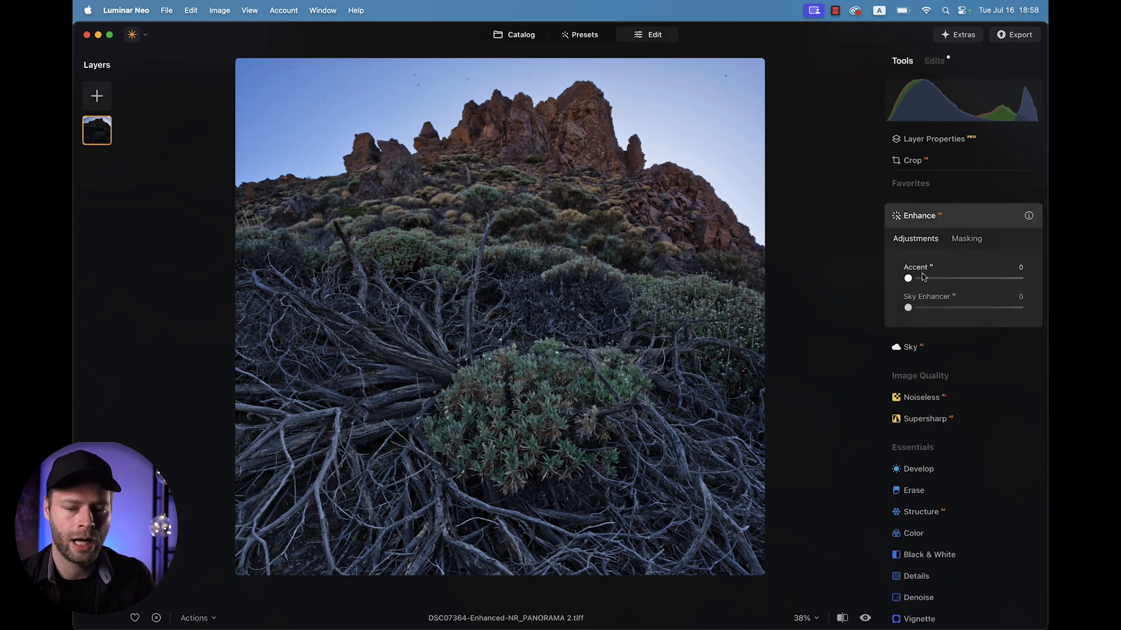
{"action": "left_click_drag", "start_coordinate": [909, 280], "coordinate": [941, 282]}
{"action": "left_click", "coordinate": [942, 218]}
Add a vignette with Amount -64, Feather 59 and Inner Light 28.
{"action": "left_click", "coordinate": [915, 499]}
{"action": "left_click_drag", "start_coordinate": [963, 469], "coordinate": [928, 469]}
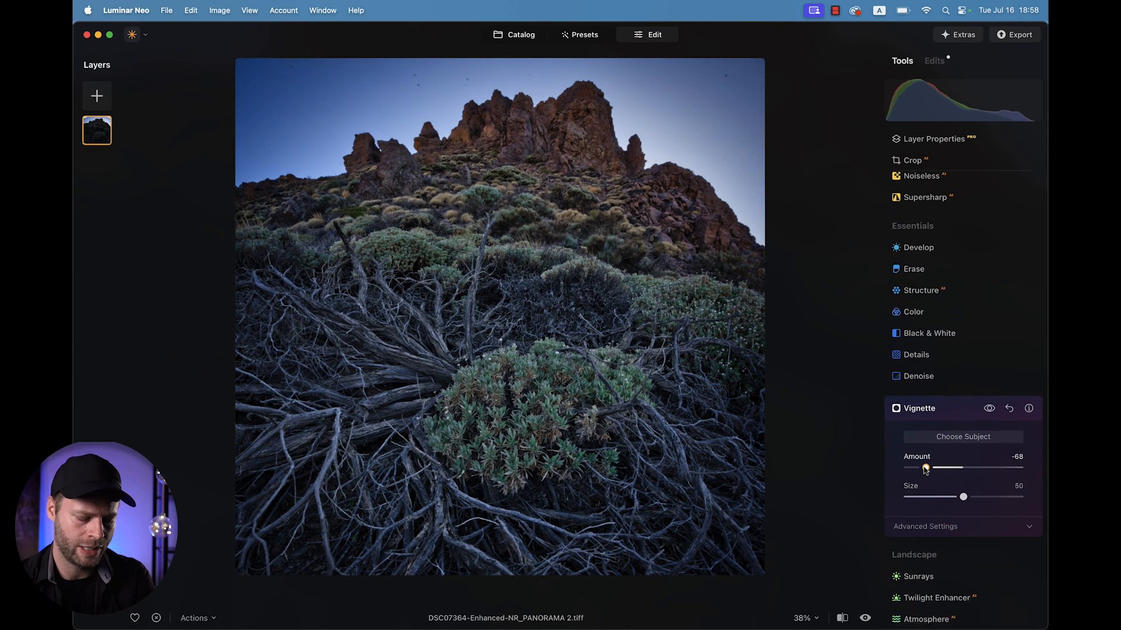
{"action": "left_click", "coordinate": [976, 527]}
{"action": "left_click_drag", "start_coordinate": [963, 512], "coordinate": [998, 513]}
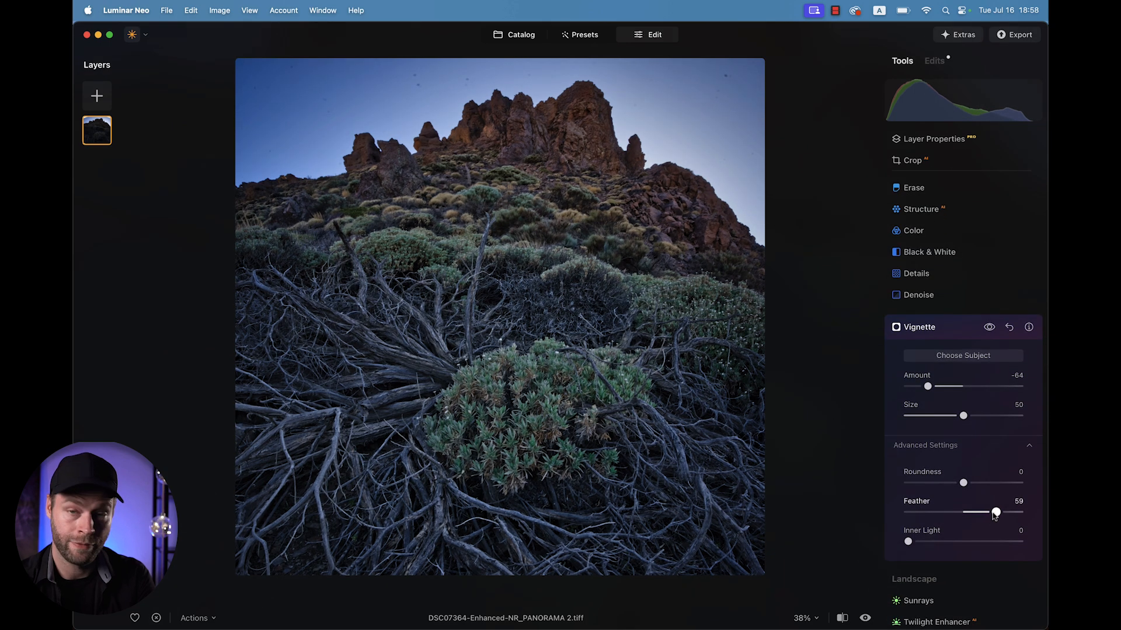
{"action": "left_click_drag", "start_coordinate": [908, 543], "coordinate": [939, 544]}
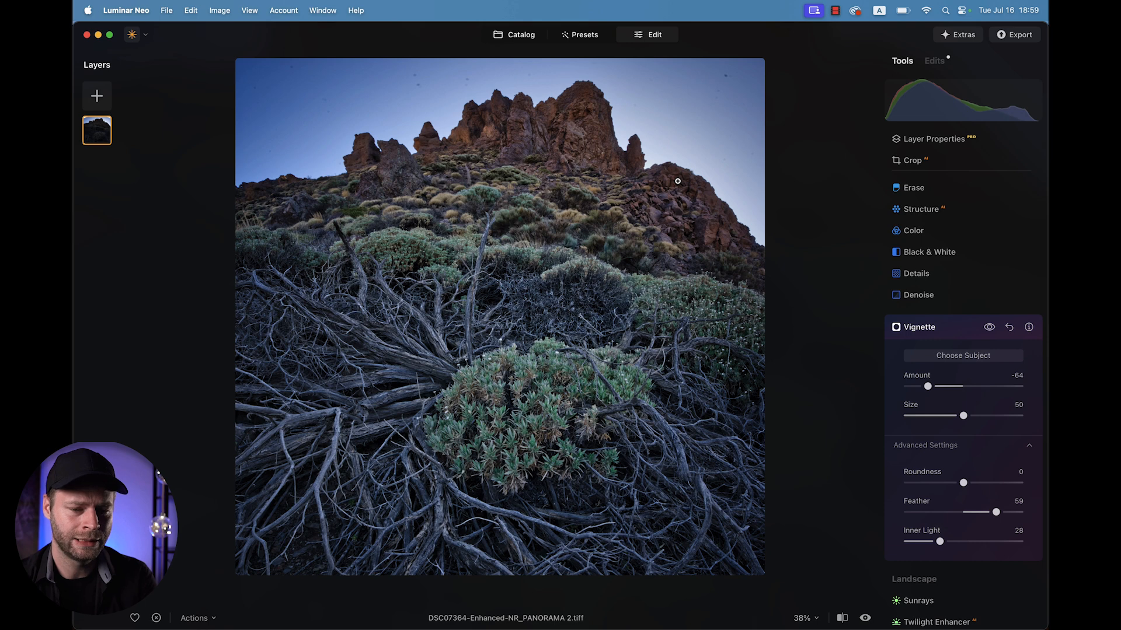
{"action": "left_click", "coordinate": [920, 325]}
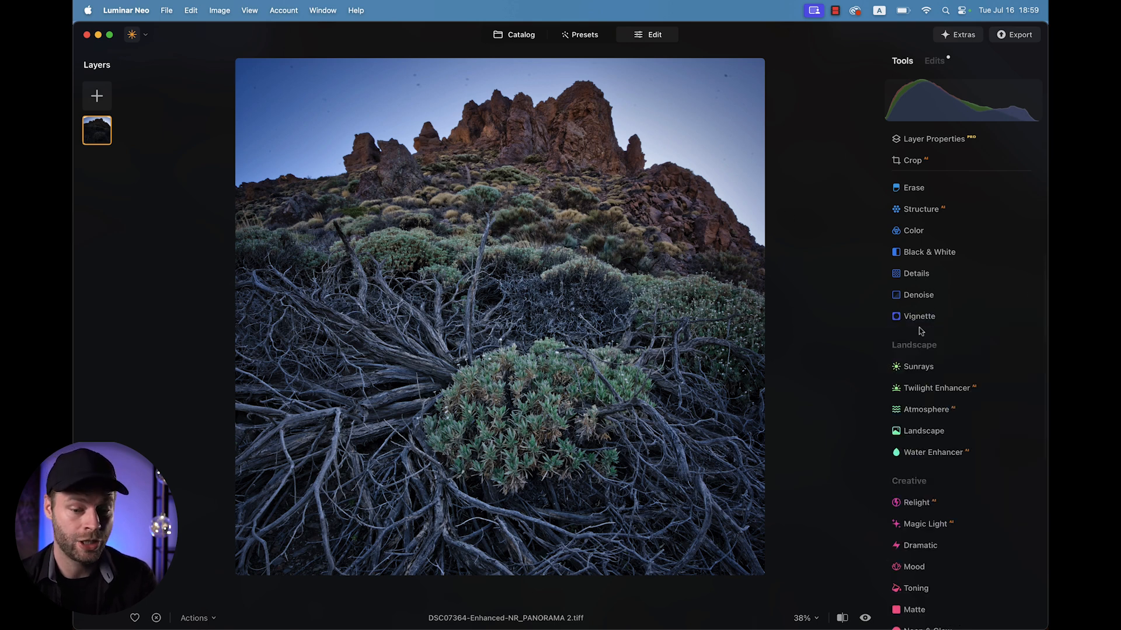
Apply Twilight Enhancer with the Mauve preset at Amount 24.
{"action": "left_click", "coordinate": [925, 389]}
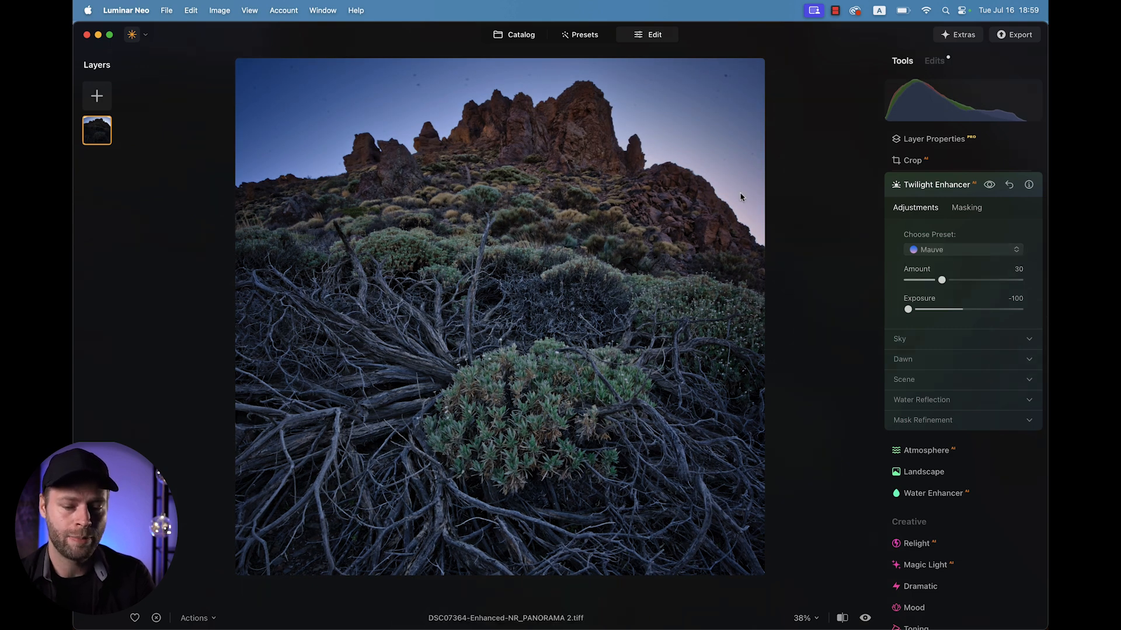
{"action": "mouse_move", "coordinate": [942, 282]}
{"action": "left_mouse_down"}
{"action": "mouse_move", "coordinate": [911, 283]}
{"action": "mouse_move", "coordinate": [936, 282]}
{"action": "left_mouse_up"}
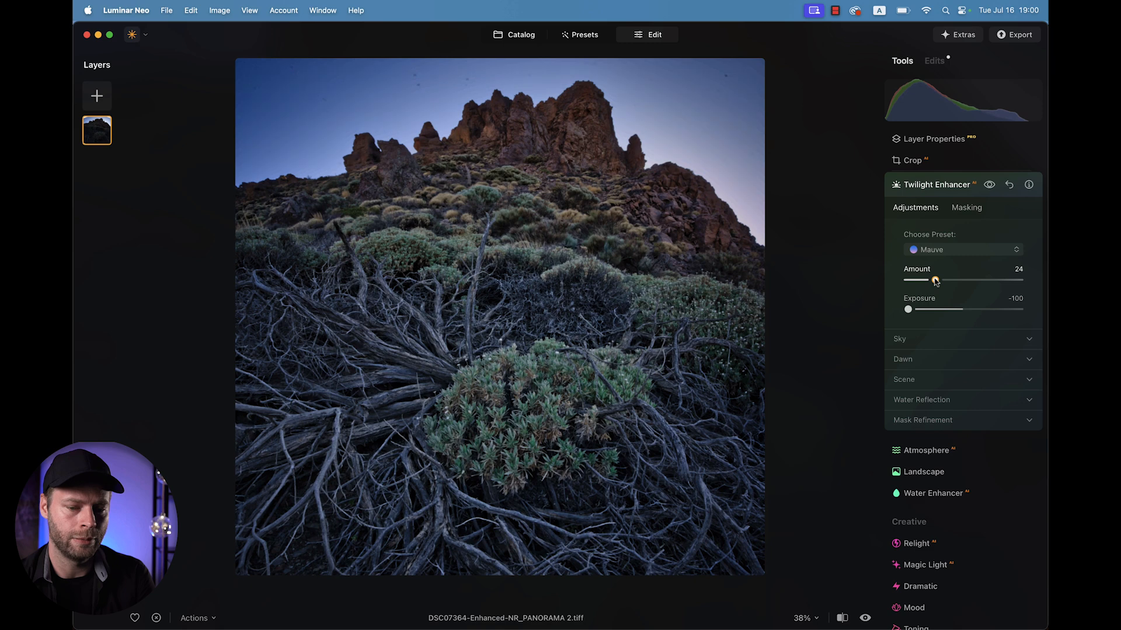
{"action": "left_click", "coordinate": [936, 185]}
Set the Vignette Amount to -14 and Inner Light to 13.
{"action": "scroll", "coordinate": [923, 374], "scroll_direction": "down", "scroll_amount": 1}
{"action": "scroll", "coordinate": [936, 547], "scroll_direction": "up", "scroll_amount": 5}
{"action": "left_click", "coordinate": [933, 297]}
{"action": "left_click_drag", "start_coordinate": [963, 359], "coordinate": [955, 360]}
{"action": "left_click_drag", "start_coordinate": [907, 515], "coordinate": [922, 515]}
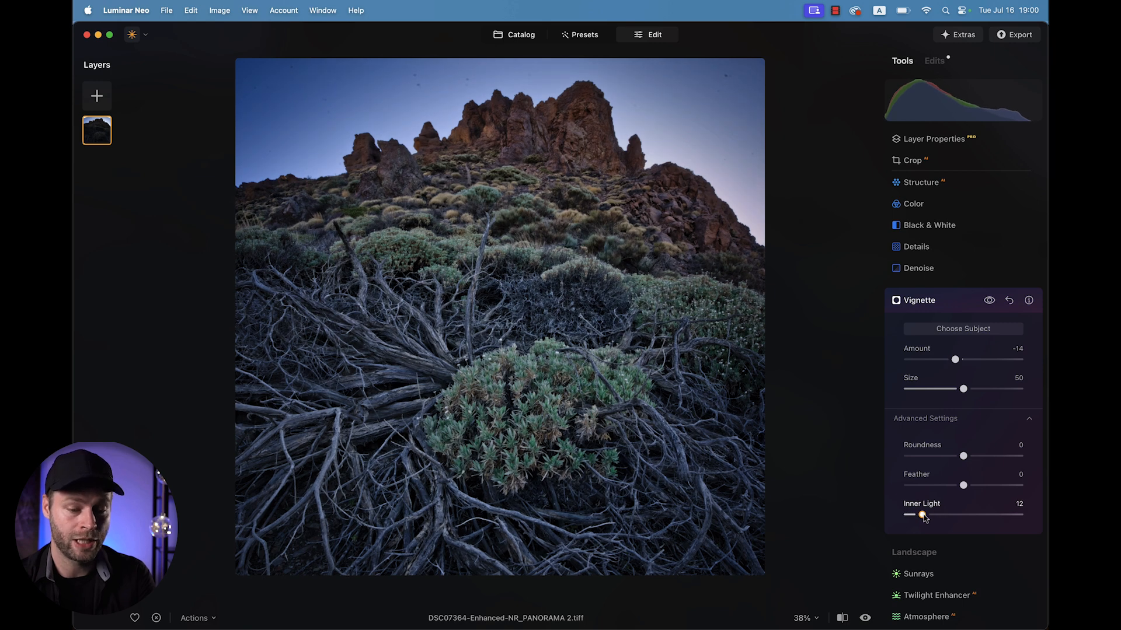
Lower the Blue saturation in the Color tool's HSL to -20.
{"action": "left_click", "coordinate": [913, 204]}
{"action": "scroll", "coordinate": [938, 375], "scroll_direction": "down", "scroll_amount": 3}
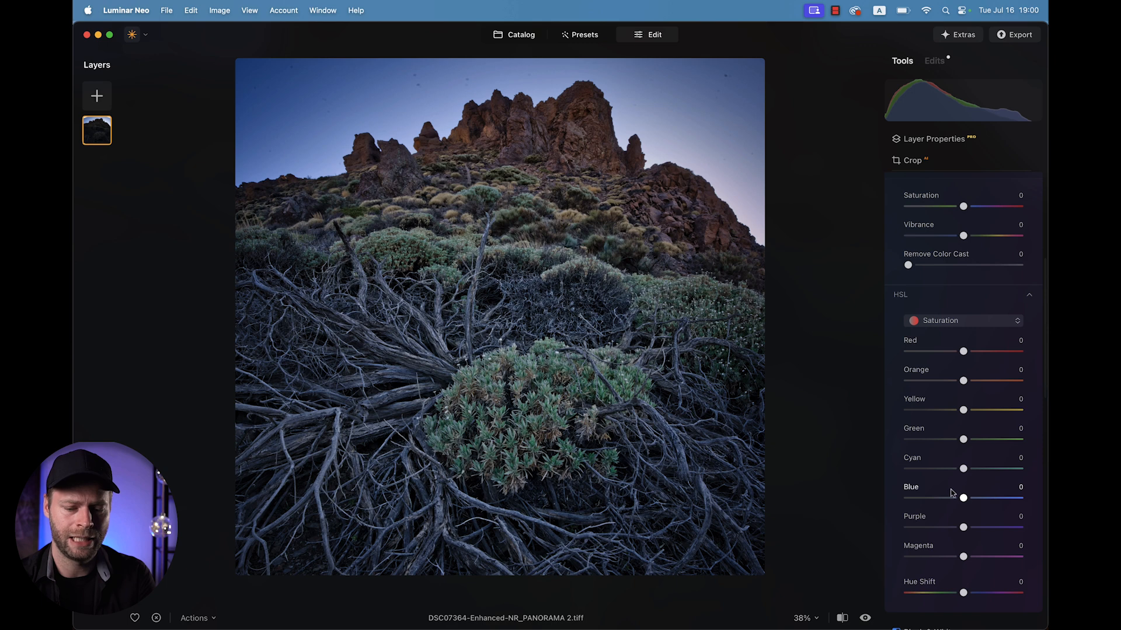
{"action": "left_click_drag", "start_coordinate": [962, 498], "coordinate": [951, 499]}
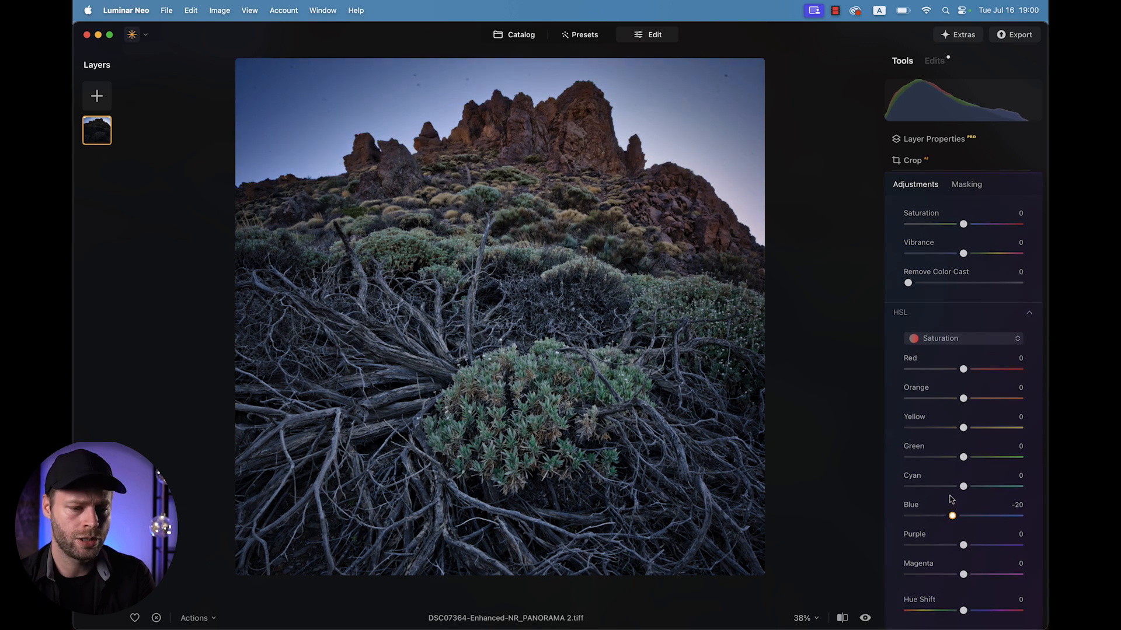
Mask the Color adjustment with a linear gradient drawn downward from the sky to the ridge.
{"action": "left_click", "coordinate": [966, 184]}
{"action": "left_click", "coordinate": [935, 250]}
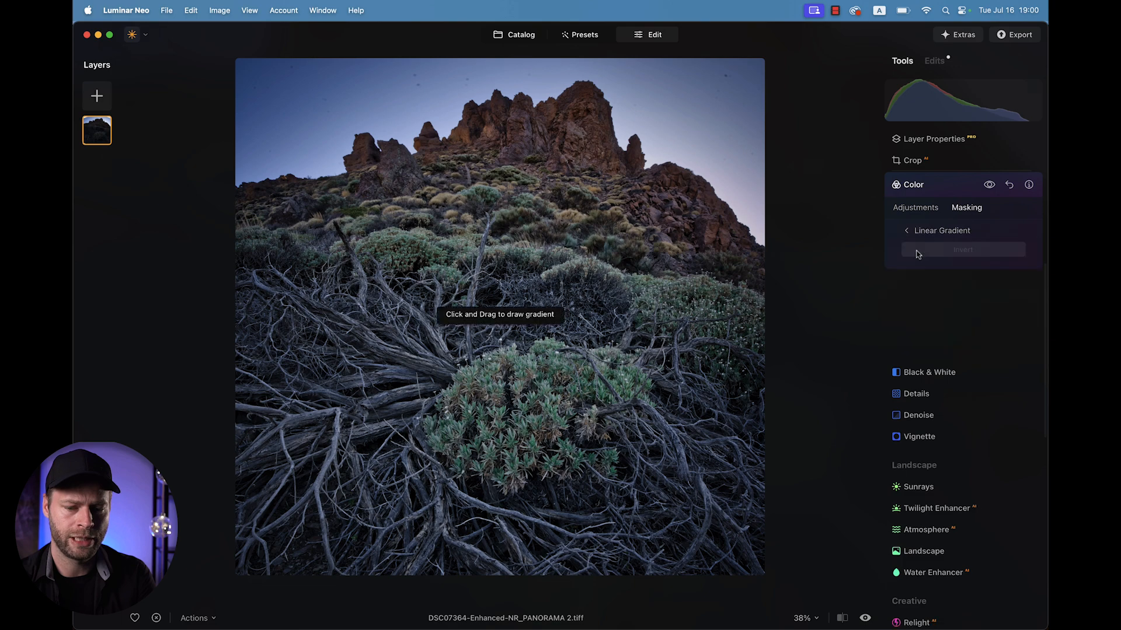
{"action": "left_click_drag", "start_coordinate": [519, 177], "coordinate": [520, 289]}
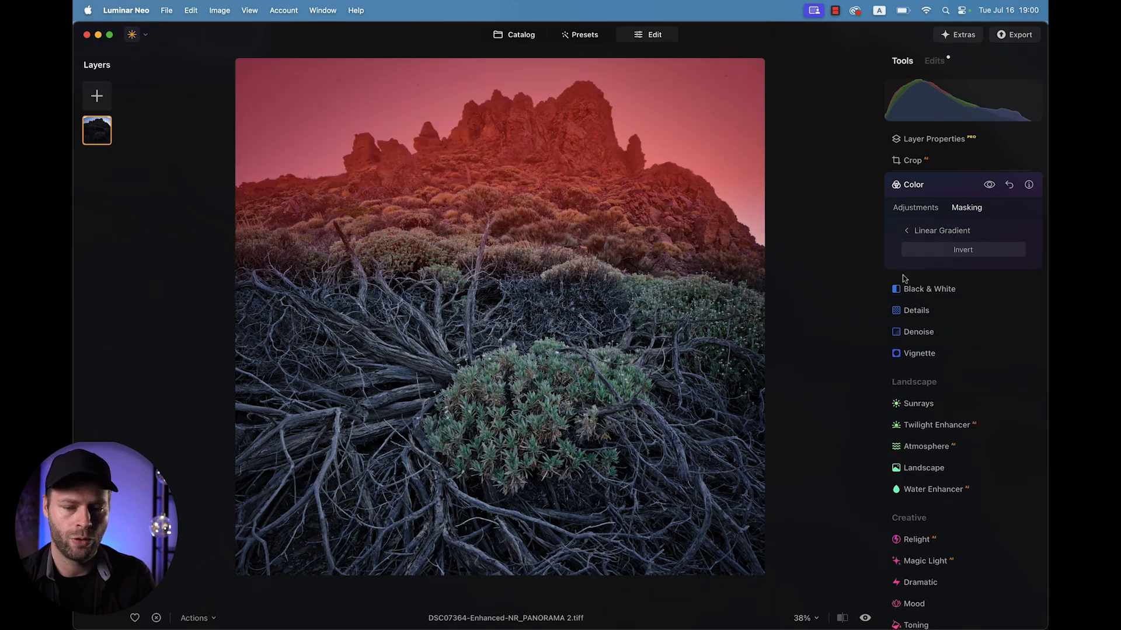
{"action": "left_click", "coordinate": [925, 189]}
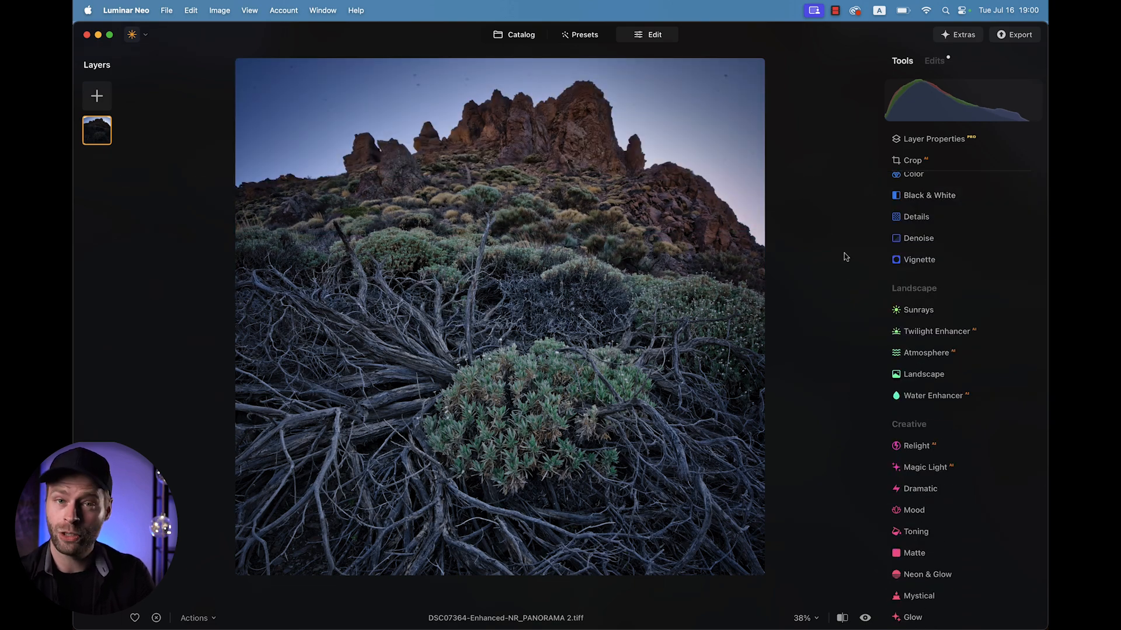
Run Remove Dust Spots in the Erase tool.
{"action": "scroll", "coordinate": [417, 81], "scroll_direction": "up", "scroll_amount": 5}
{"action": "left_click_drag", "start_coordinate": [415, 82], "coordinate": [401, 123]}
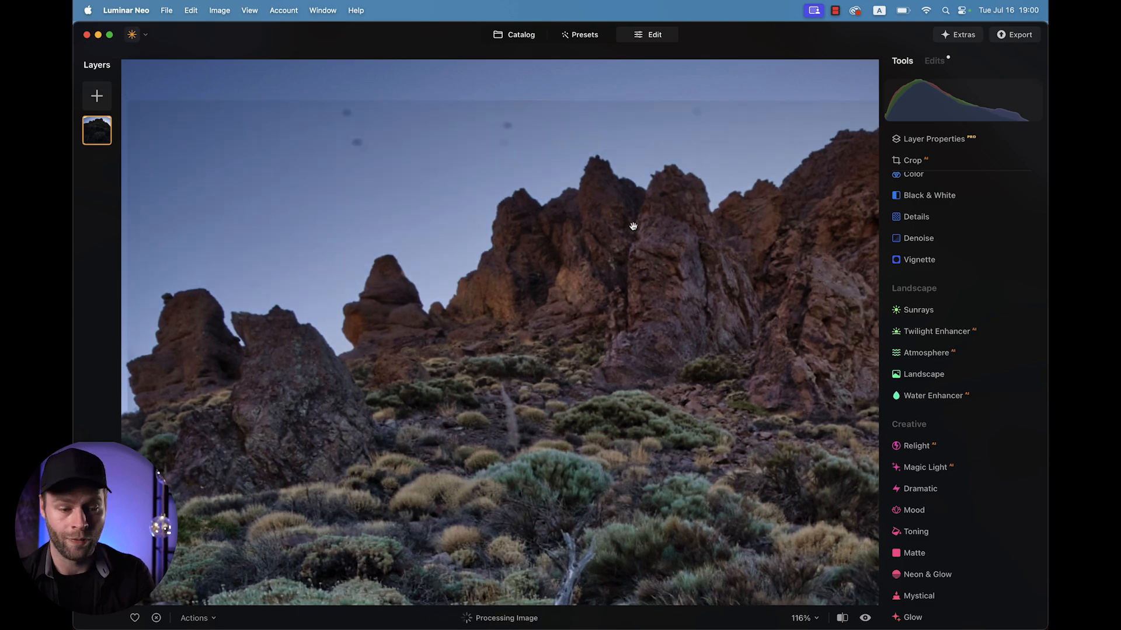
{"action": "scroll", "coordinate": [633, 228], "scroll_direction": "down", "scroll_amount": 4}
{"action": "scroll", "coordinate": [914, 391], "scroll_direction": "up", "scroll_amount": 4}
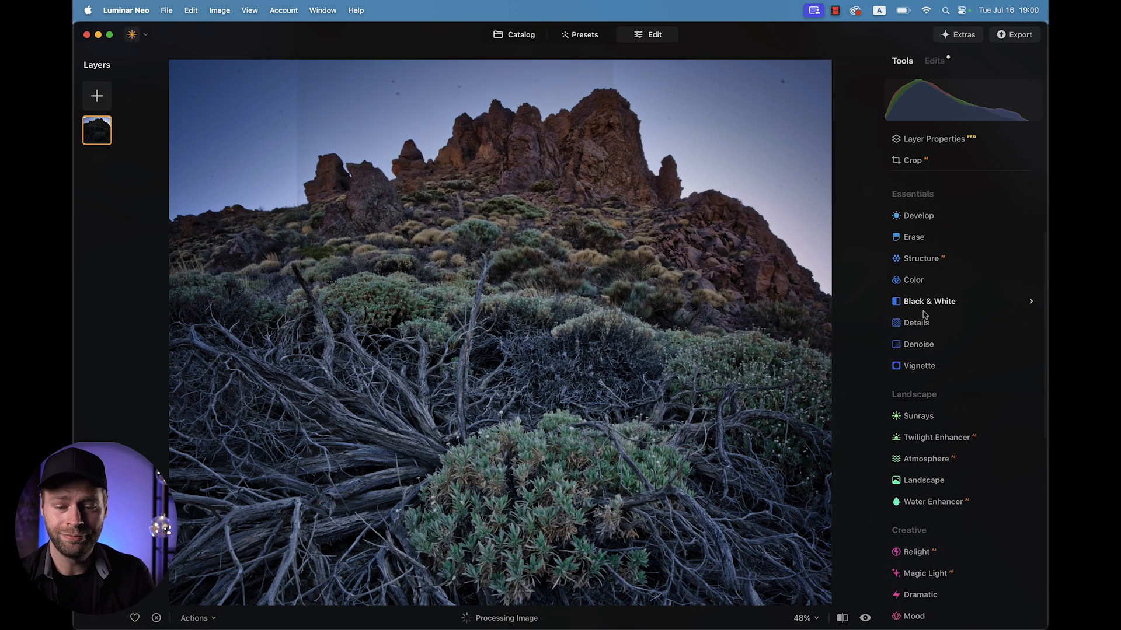
{"action": "left_click", "coordinate": [916, 238]}
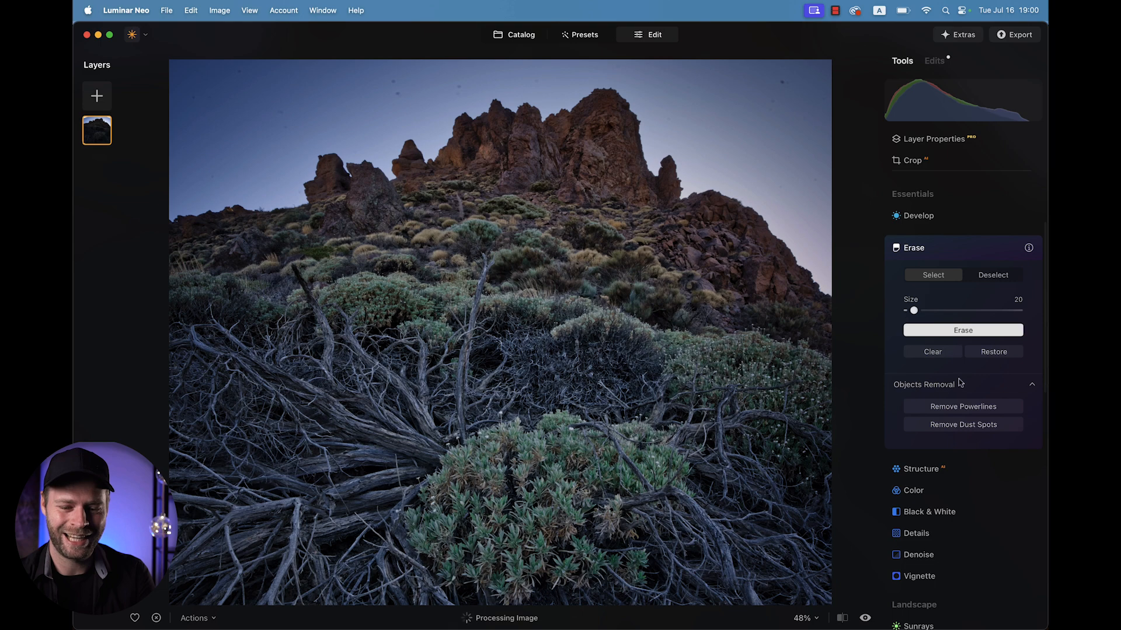
{"action": "left_click", "coordinate": [970, 430]}
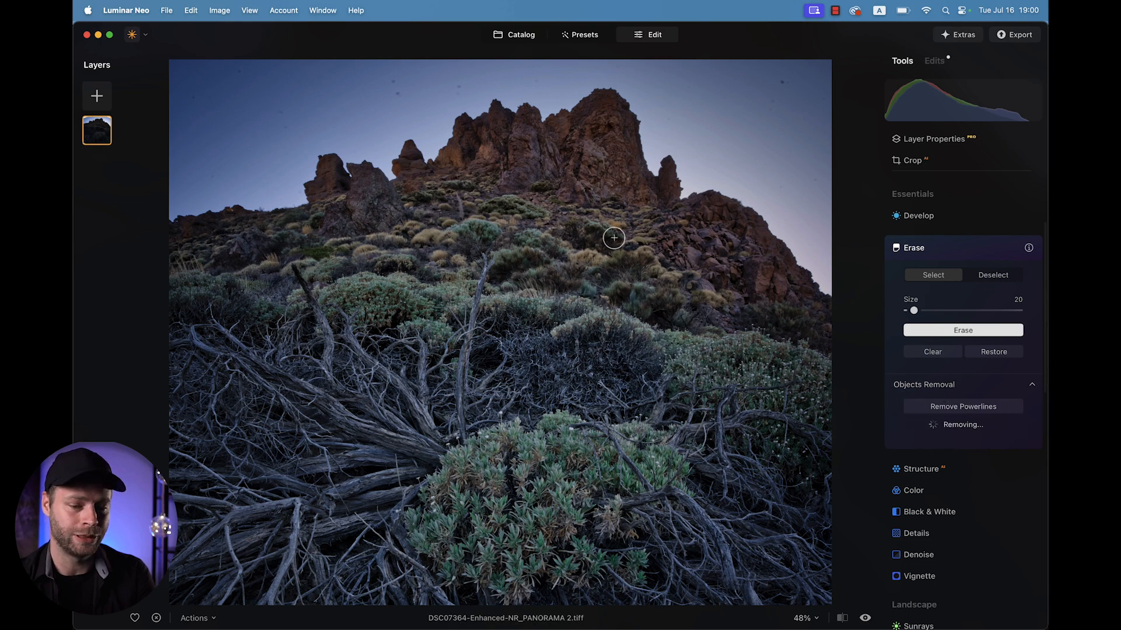
Brush over a remaining dust spot in the sky with the Erase selection brush.
{"action": "scroll", "coordinate": [391, 85], "scroll_direction": "up", "scroll_amount": 5}
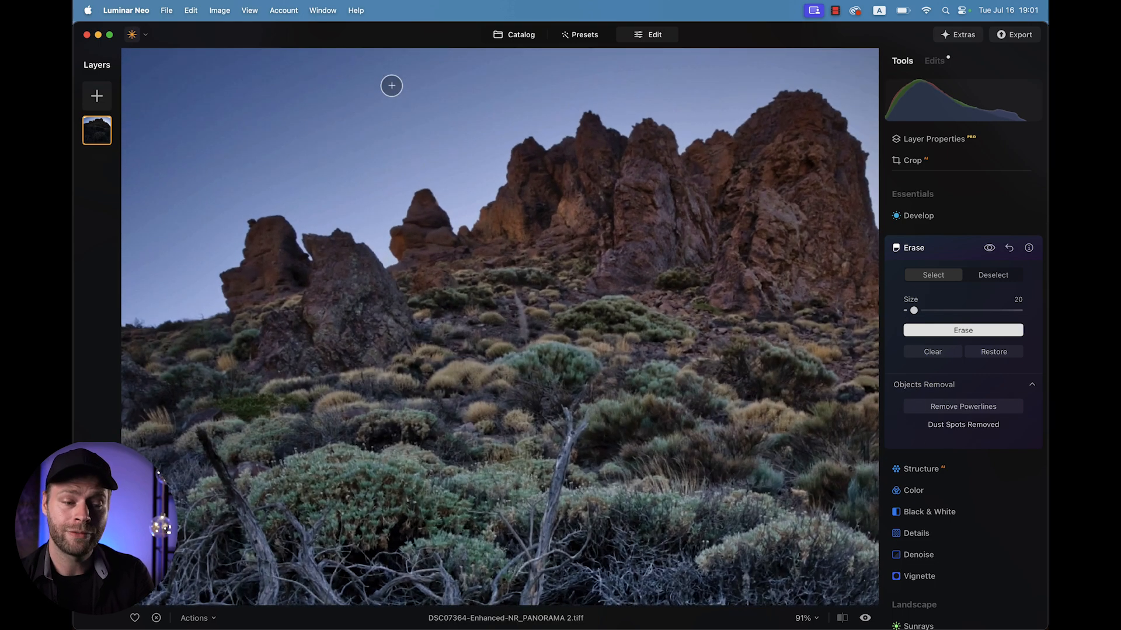
{"action": "scroll", "coordinate": [392, 86], "scroll_direction": "down", "scroll_amount": 1}
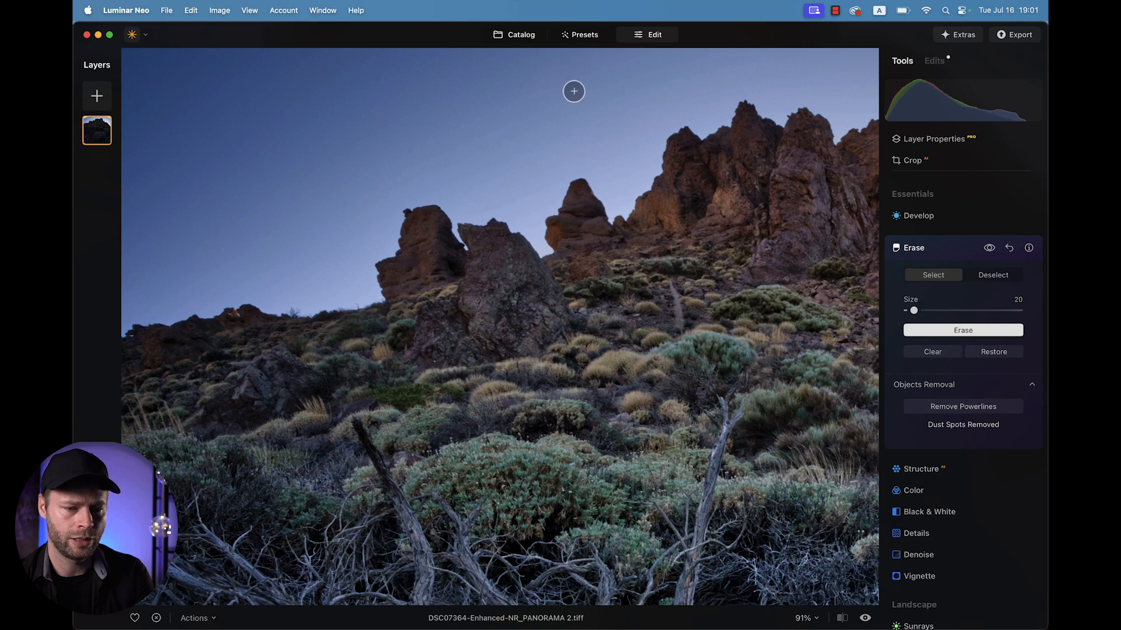
{"action": "left_click_drag", "start_coordinate": [581, 93], "coordinate": [551, 92]}
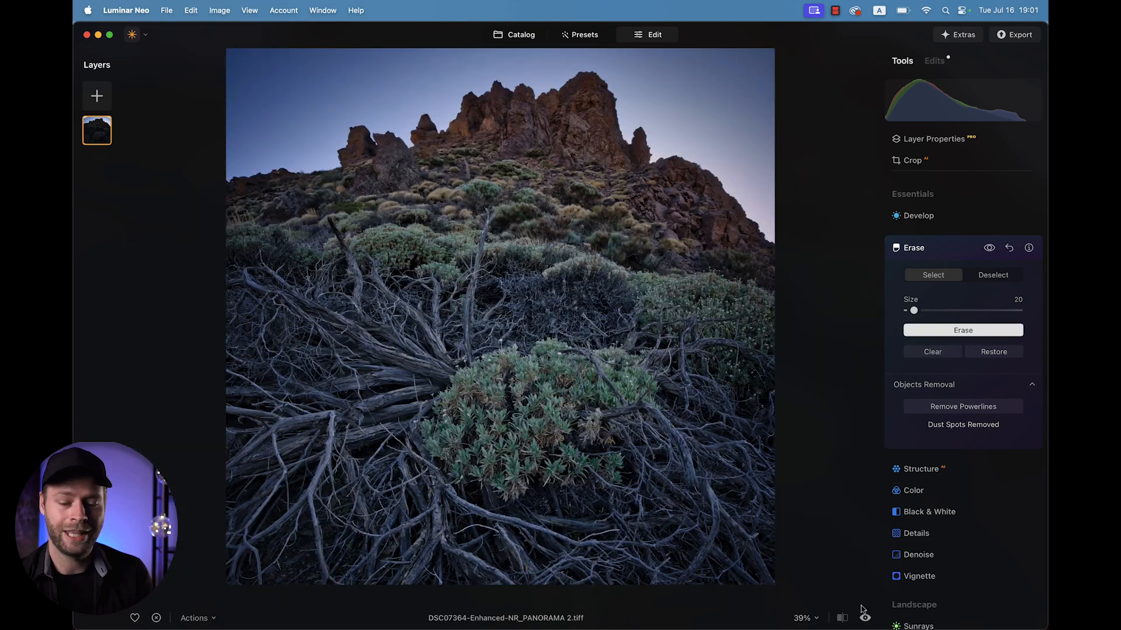
Toggle the before/after preview to compare the edit with the original.
{"action": "left_click", "coordinate": [865, 618]}
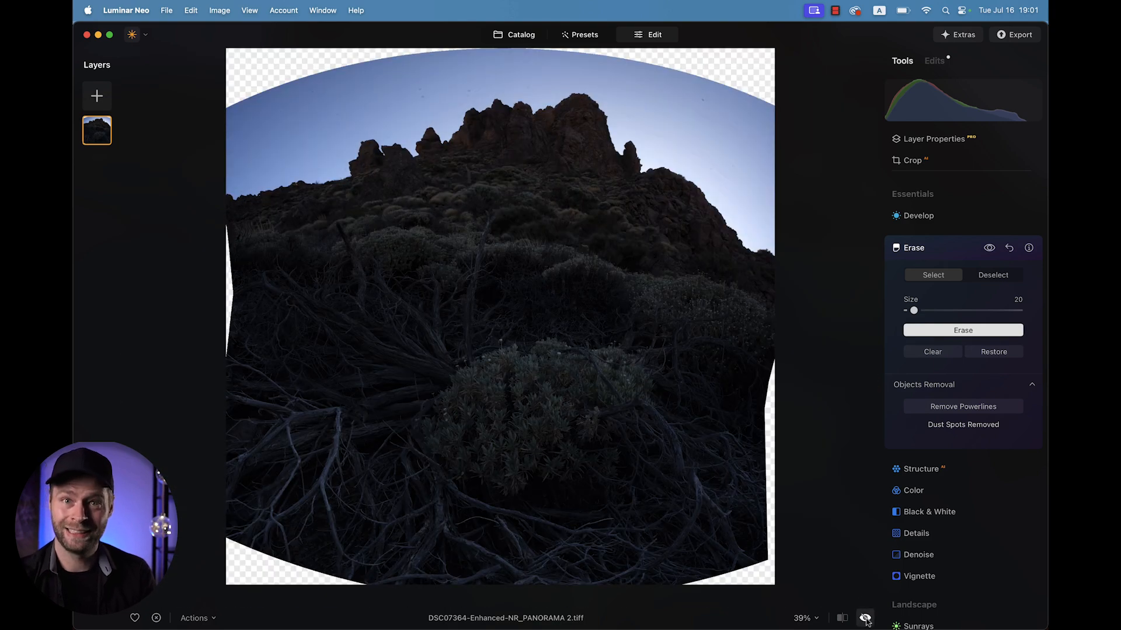
{"action": "left_click", "coordinate": [865, 618]}
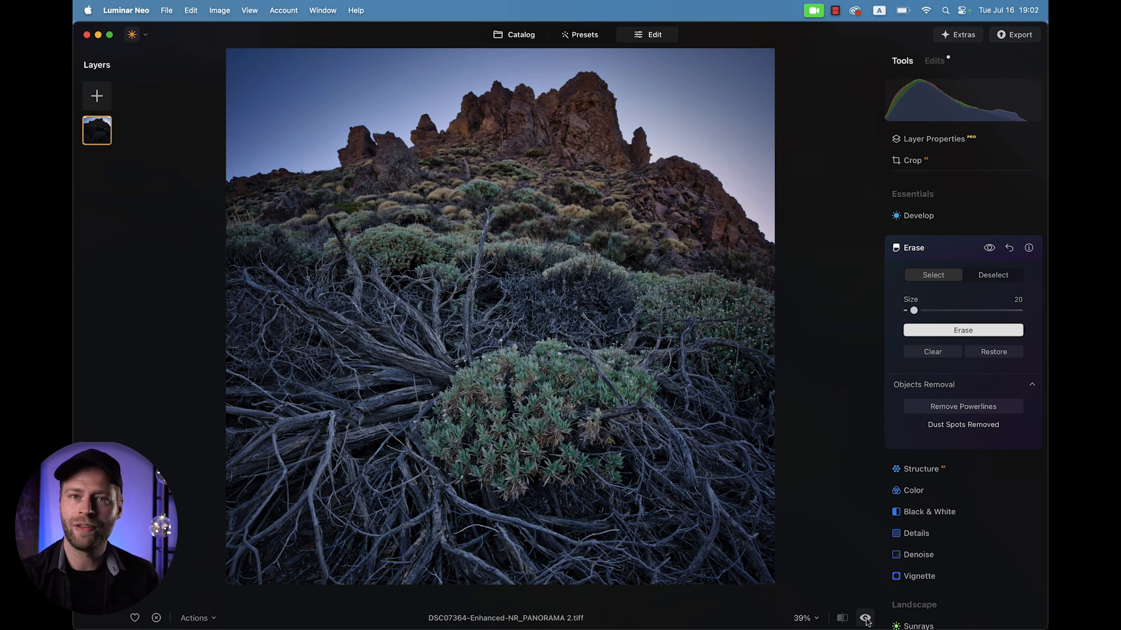
{"action": "left_click", "coordinate": [865, 618]}
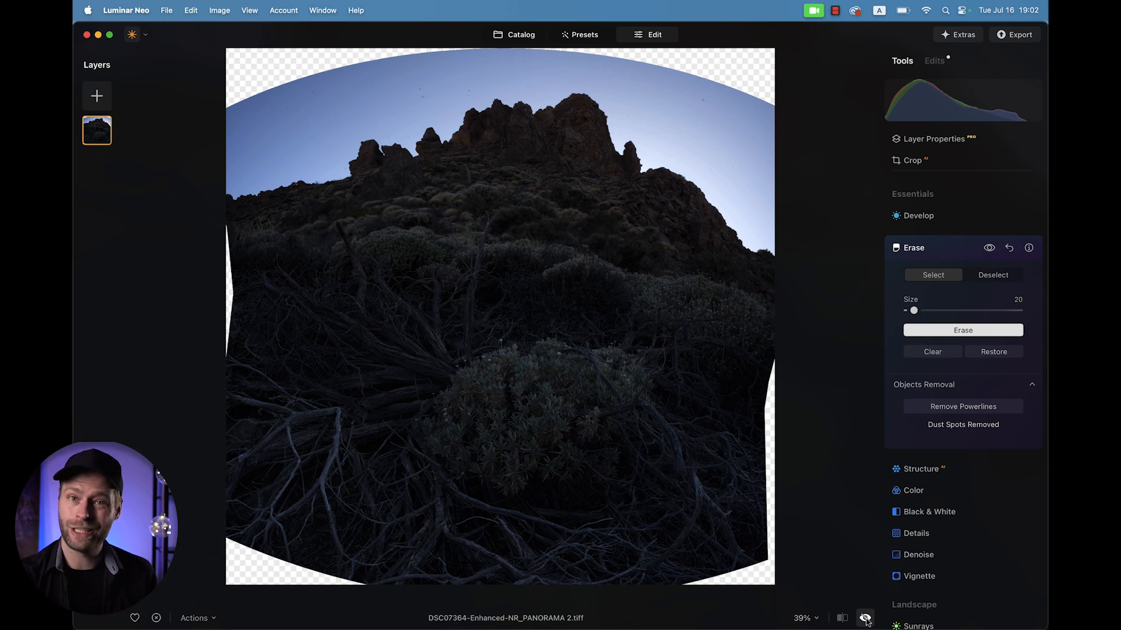
{"action": "left_click", "coordinate": [865, 618]}
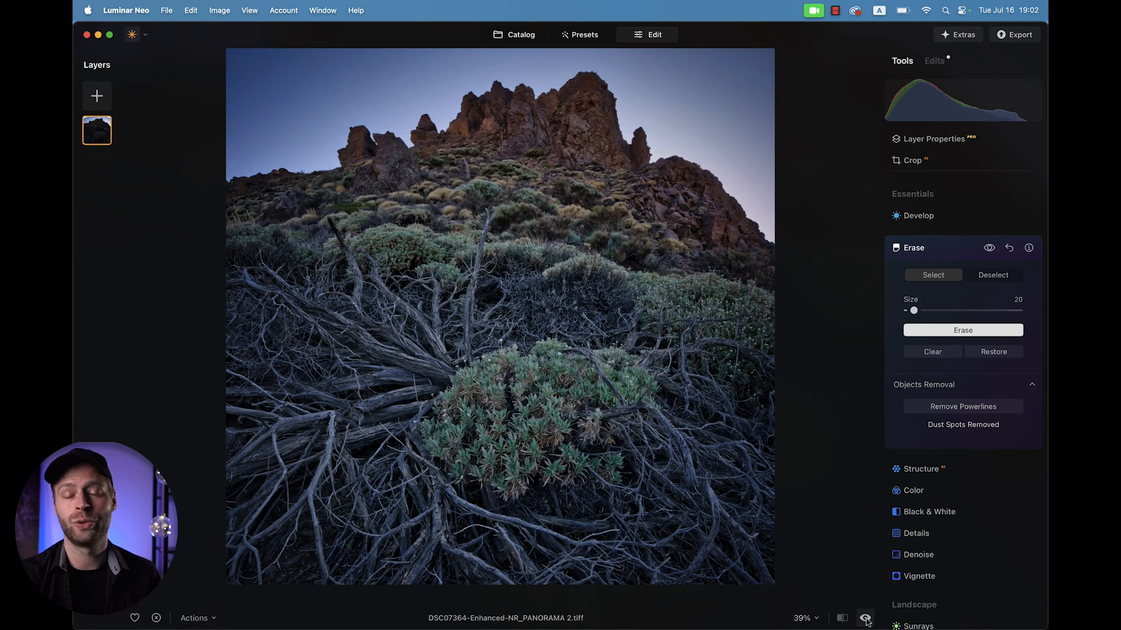